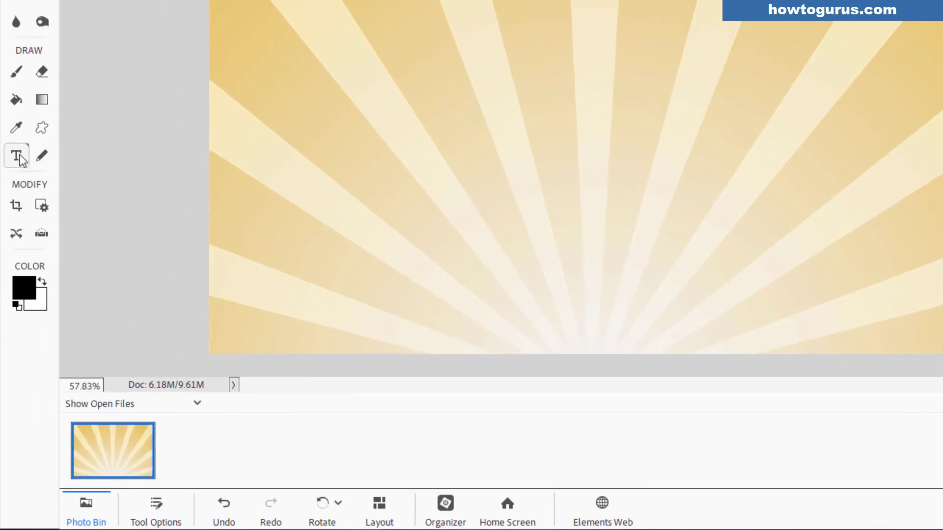
Step: Choose the horizontal Type tool and set its text color to black and its font to Arial Regular
left_click(17, 157)
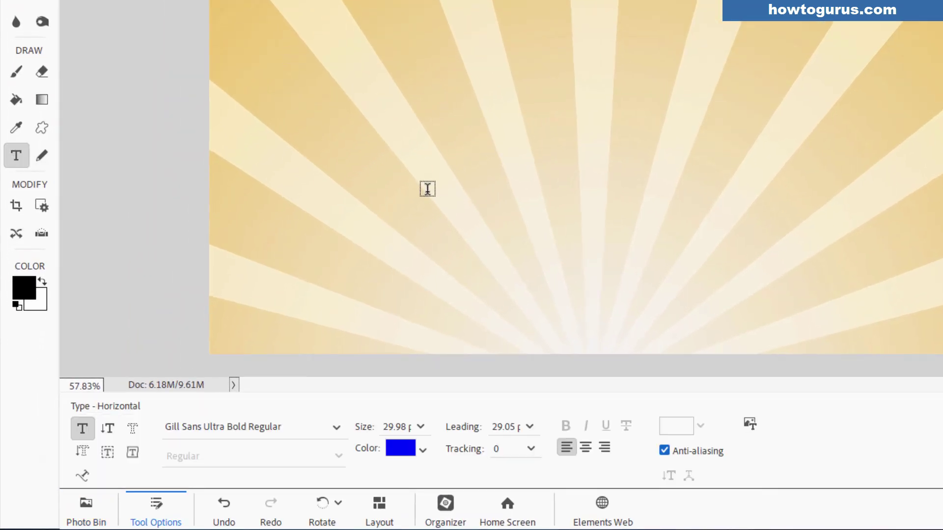
left_click(404, 450)
left_click(477, 376)
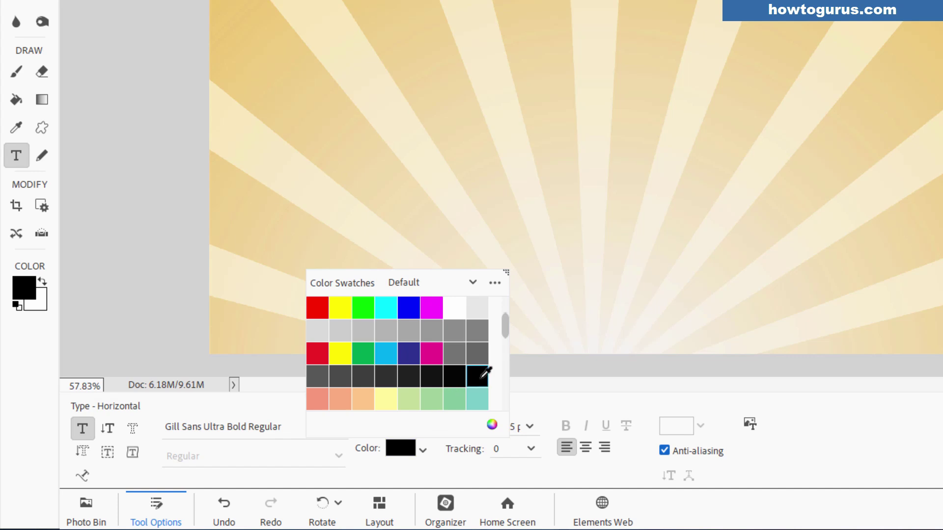
left_click(530, 399)
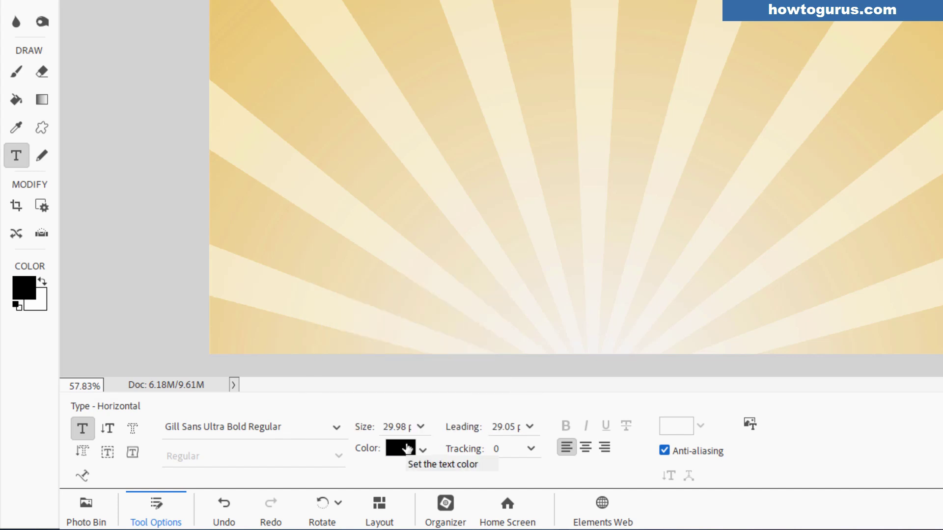
left_click(336, 428)
left_click_drag(616, 169, 606, 28)
left_click(332, 171)
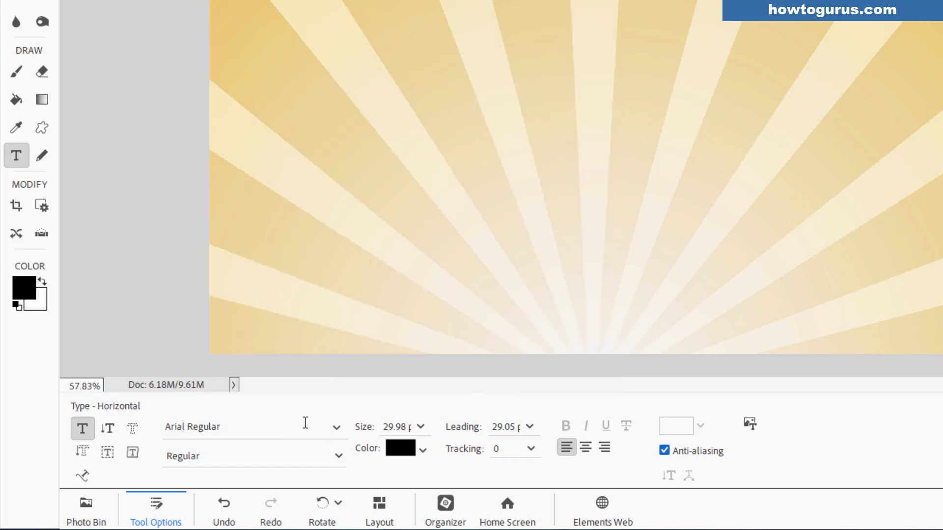
Step: Try text sizes of 72 pt, 29.98 pt and a custom 150 pt for the Type tool
left_click(423, 428)
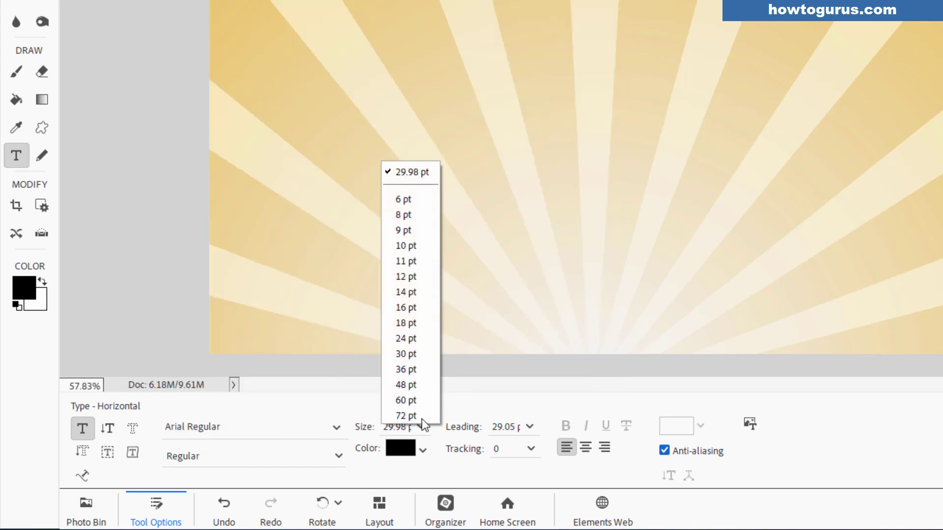
left_click(416, 416)
left_click(422, 428)
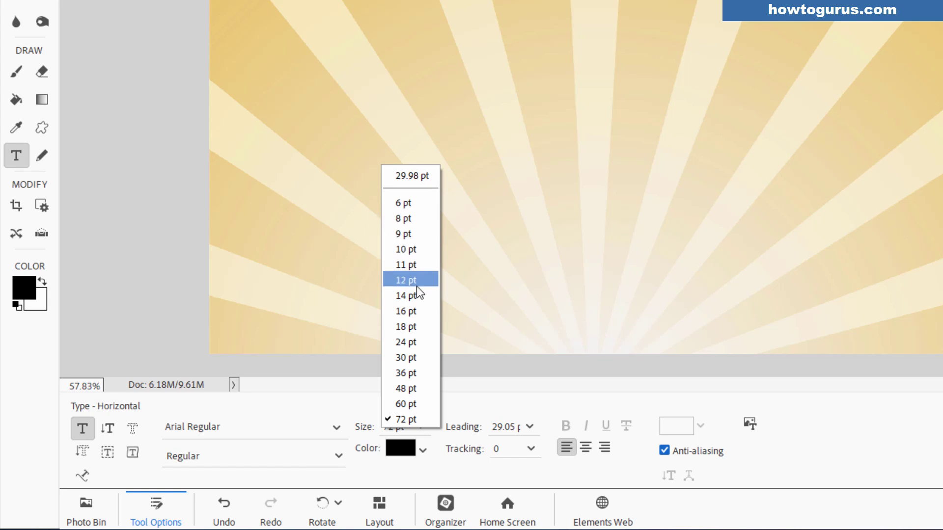
left_click(413, 181)
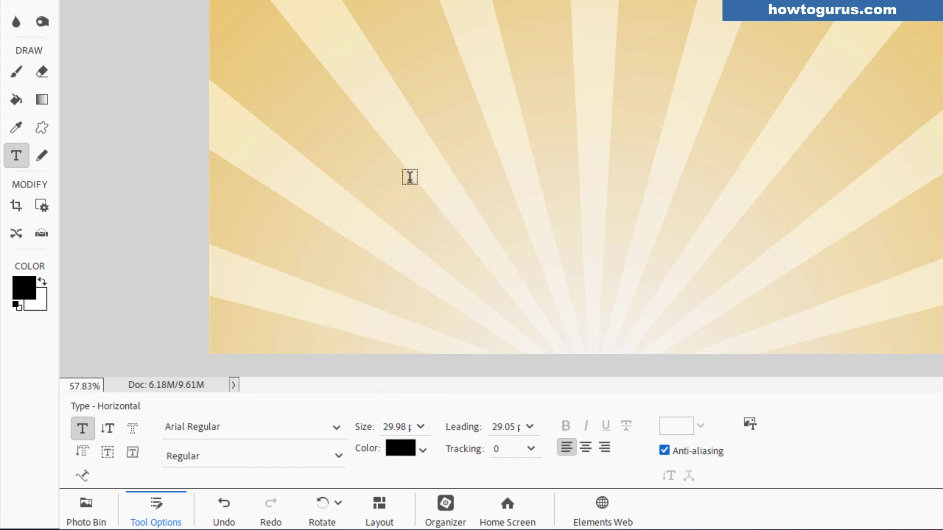
double_click(395, 427)
type("150")
Step: Set the Type tool's text size to 72 pt
left_click(420, 427)
left_click(415, 417)
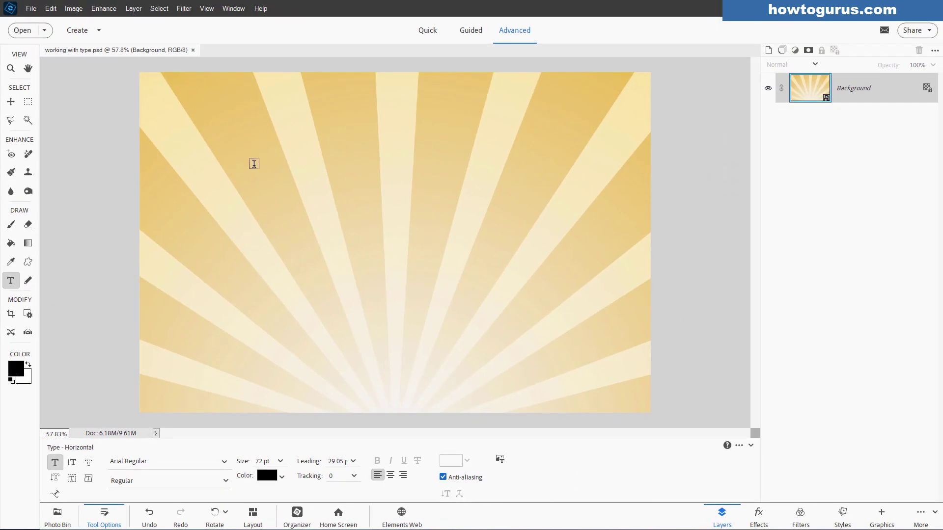
Step: Start a text layer in the upper part of the image and discard it with its placeholder text
left_click(243, 153)
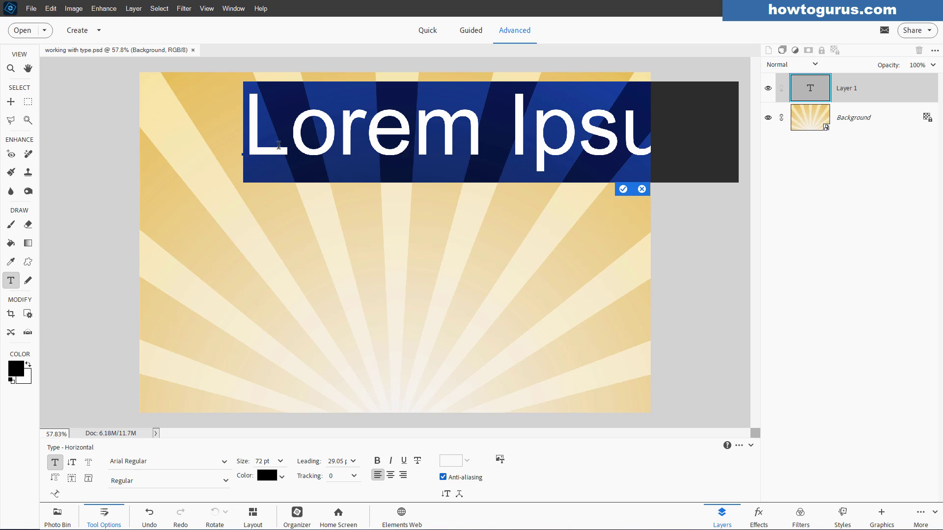
left_click(641, 189)
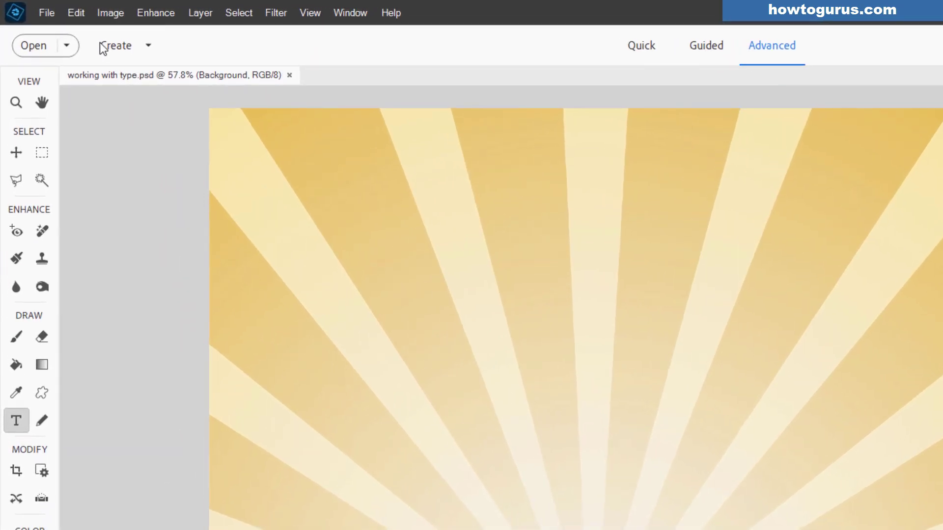
Step: In the Type preferences, turn off filling new type layers with placeholder text and choose Huge as the font preview size
left_click(51, 8)
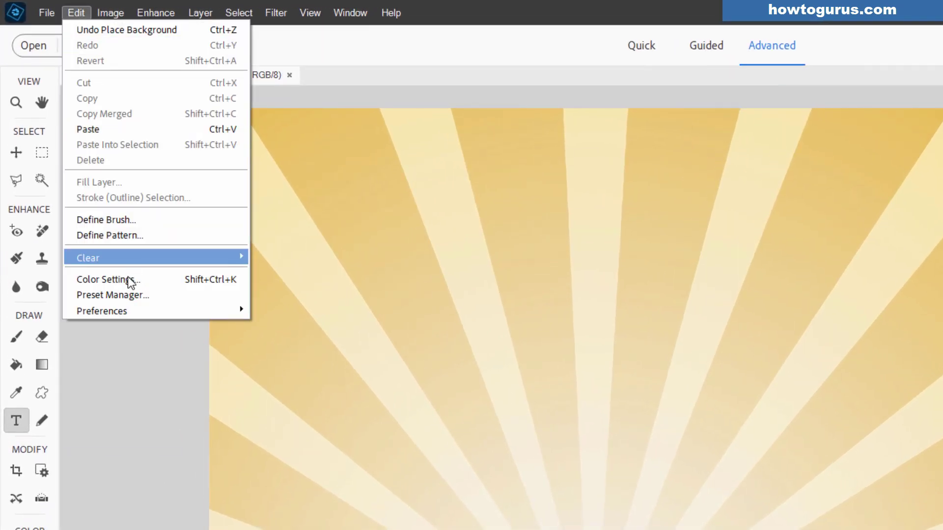
mouse_move(130, 309)
left_click(268, 317)
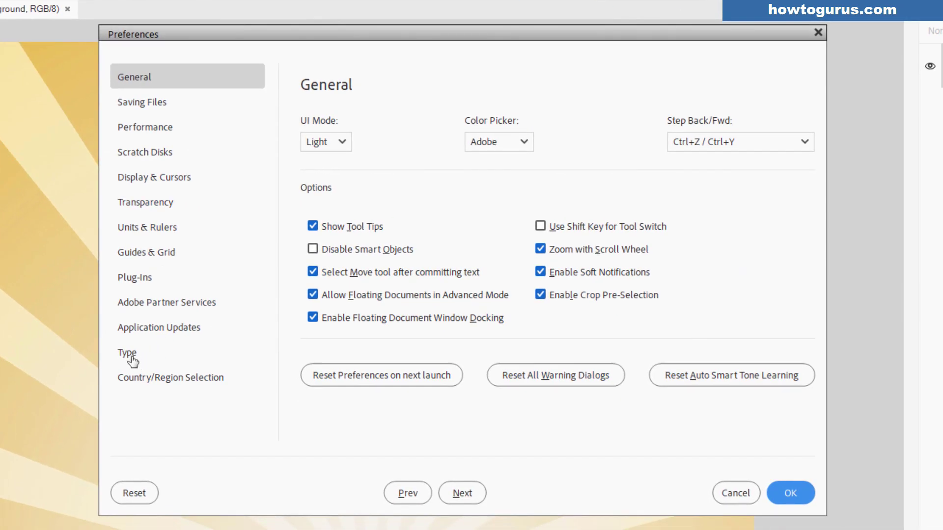
left_click(132, 362)
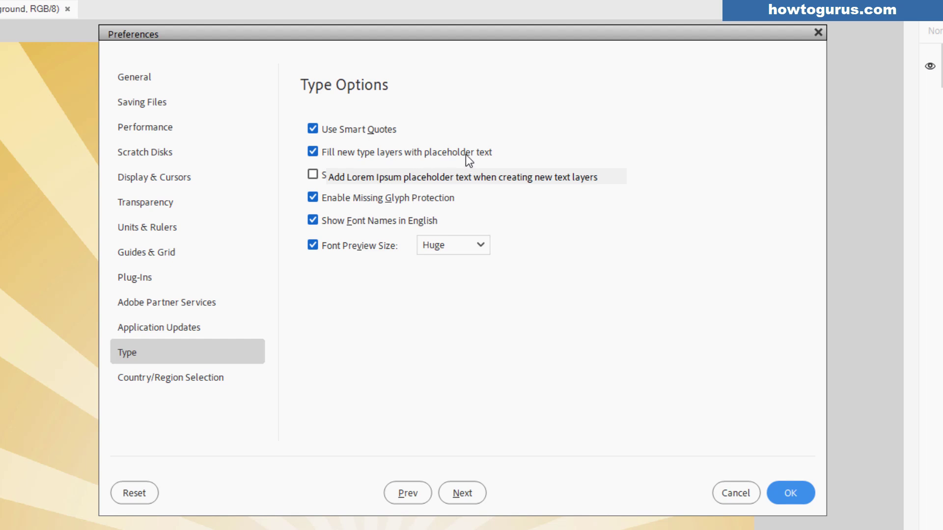
left_click(313, 152)
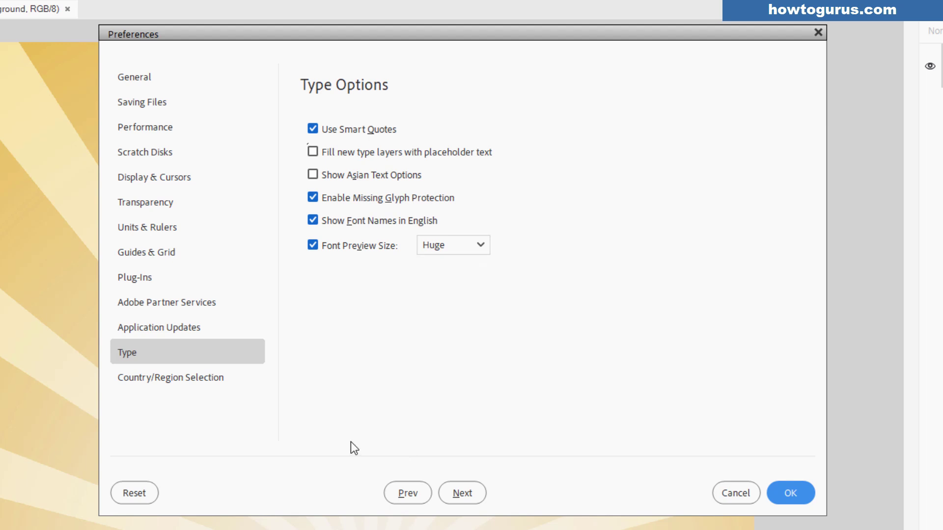
left_click(481, 249)
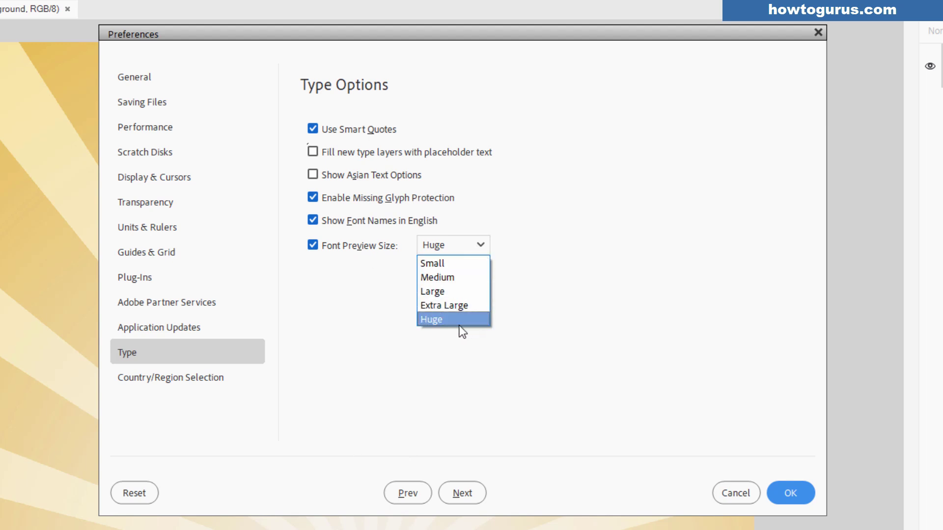
left_click(440, 320)
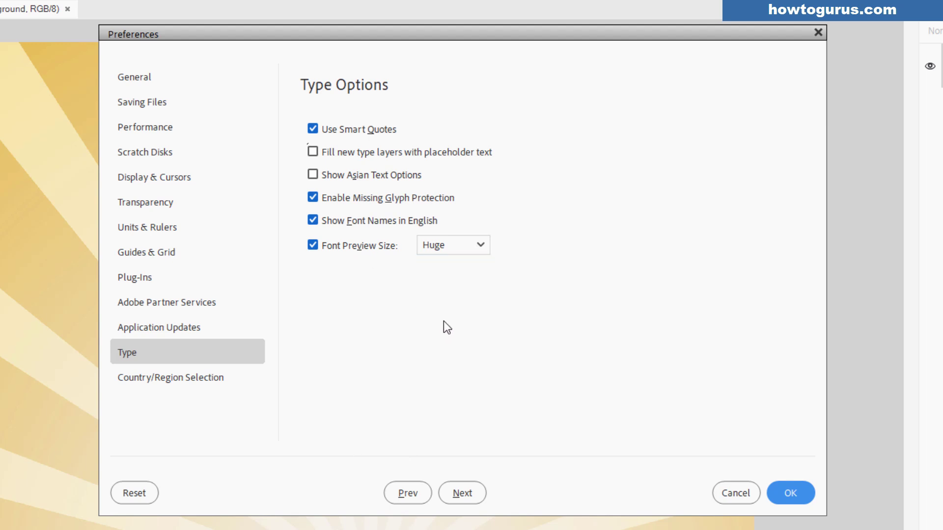
left_click(792, 492)
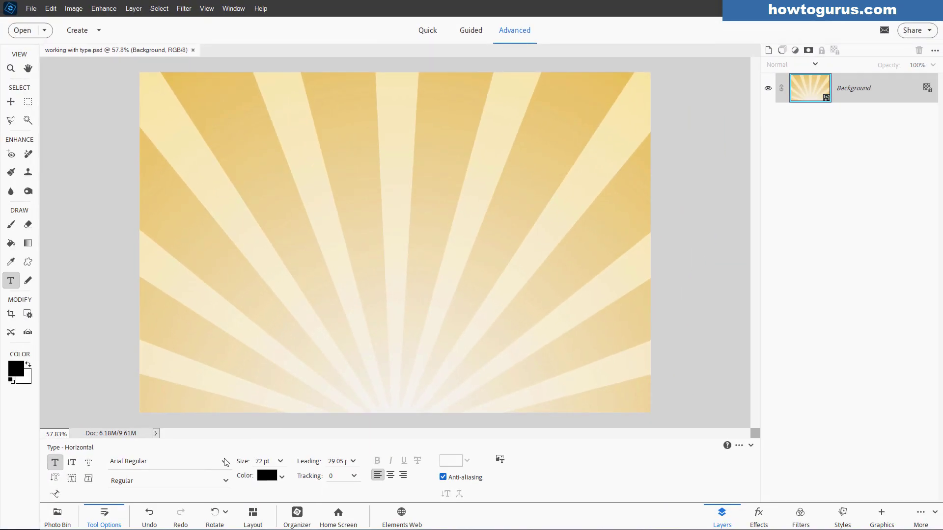
Step: Browse the font samples and set the Type tool's font to Arial Narrow Italic
left_click(226, 462)
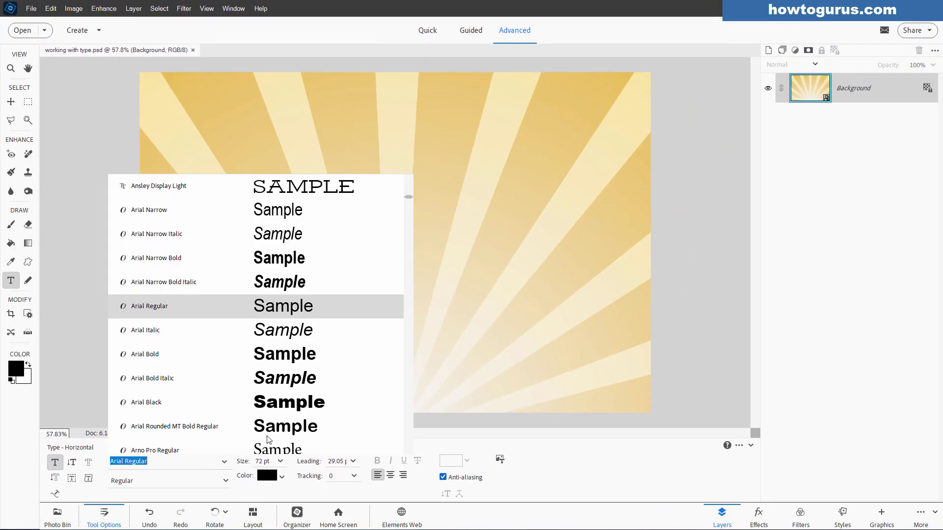
key("Down")
key("Down")
key("Down")
key("Down")
key("Down")
key("Down")
key("Down")
key("Down")
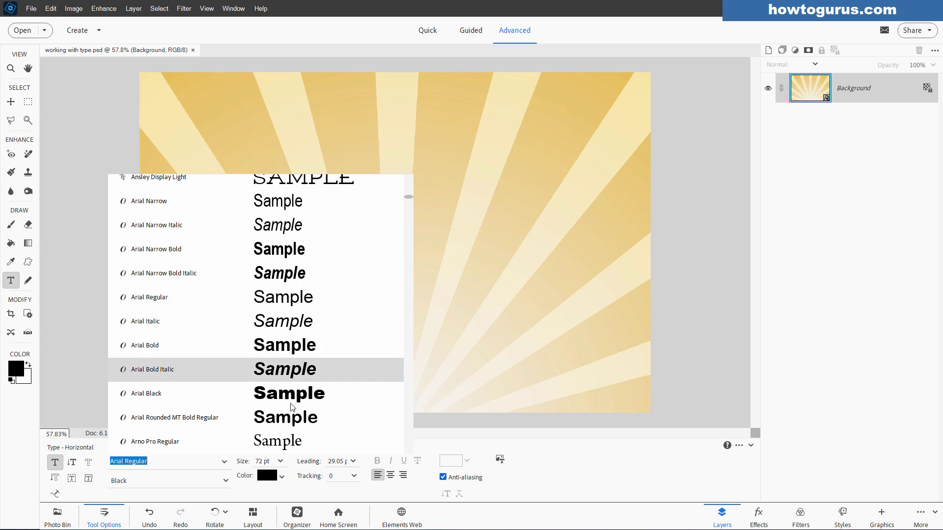
key("Up")
key("Up")
key("Up")
key("Up")
key("Up")
key("Up")
key("Up")
key("Up")
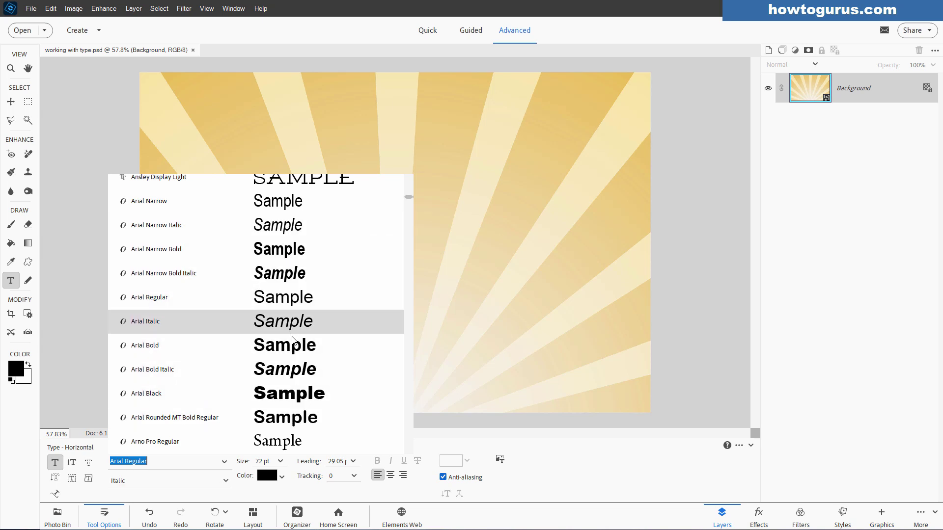
key("Return")
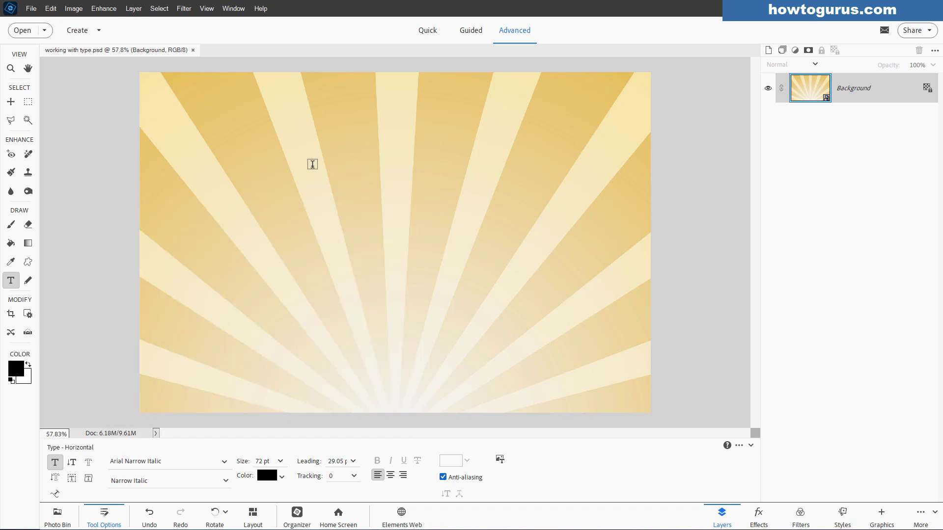
Step: Add a text layer reading "Type" in the upper middle of the image
left_click(314, 185)
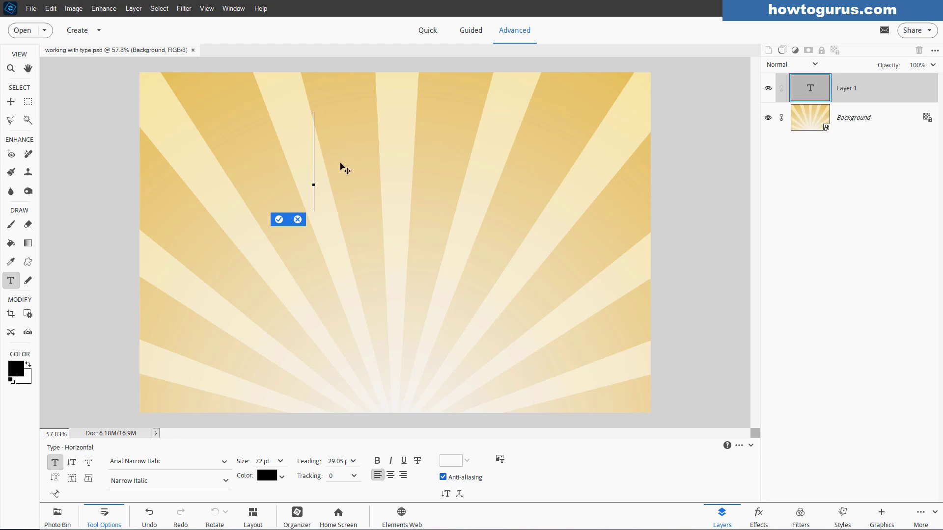
type("Type")
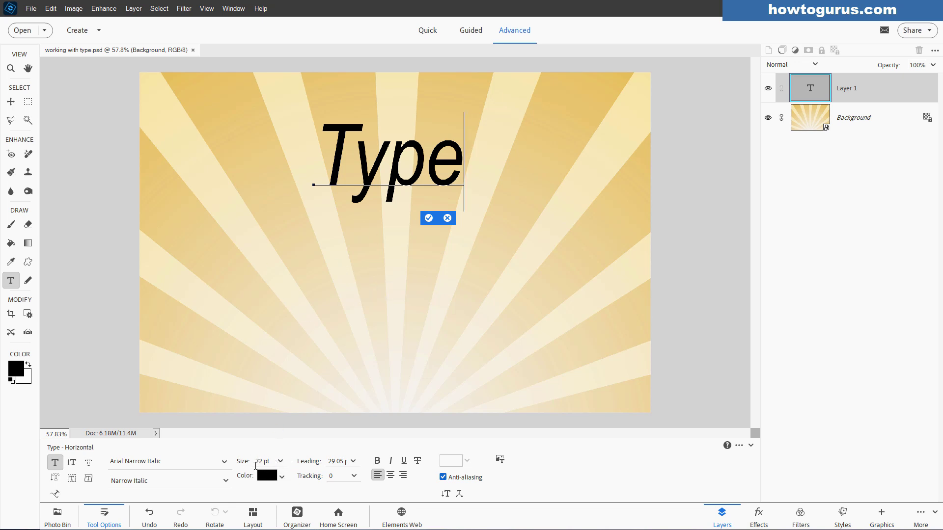
left_click(280, 461)
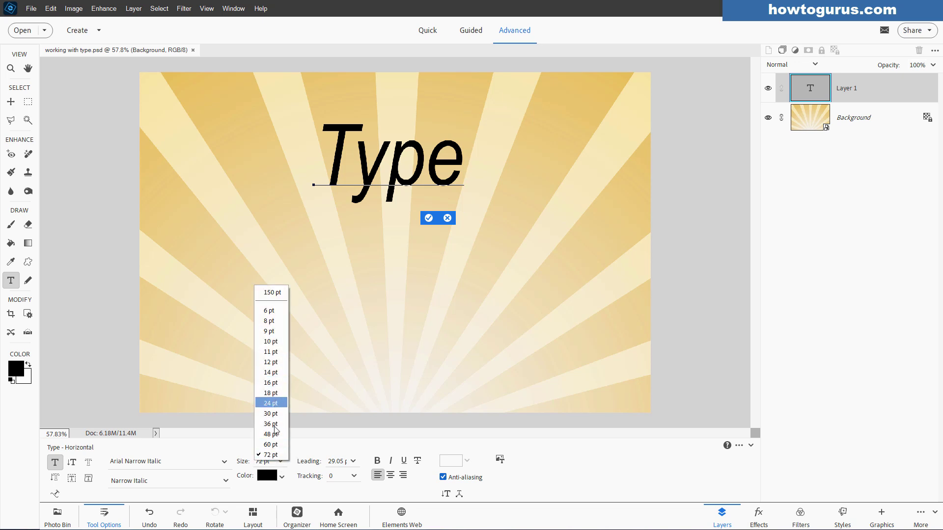
left_click(297, 448)
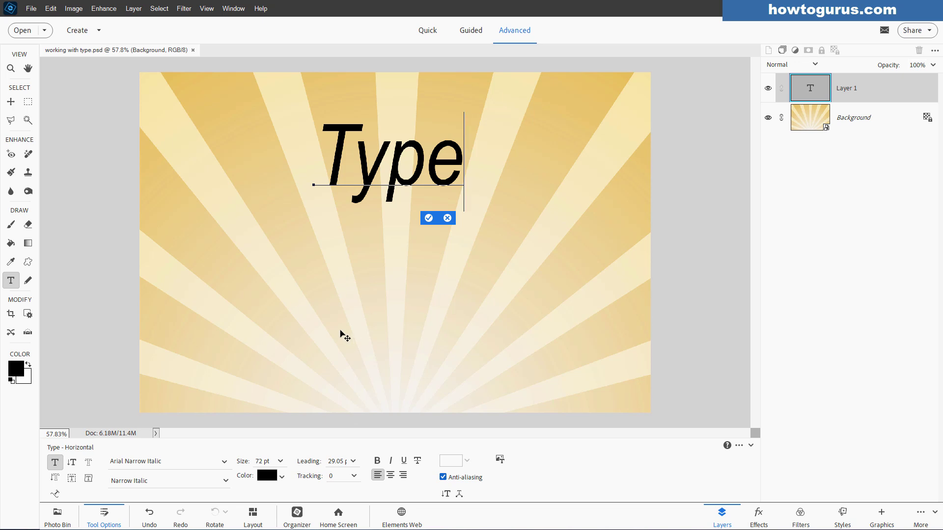
Step: Set the leading to Auto and add a second line of text reading "Line 2"
left_click(357, 465)
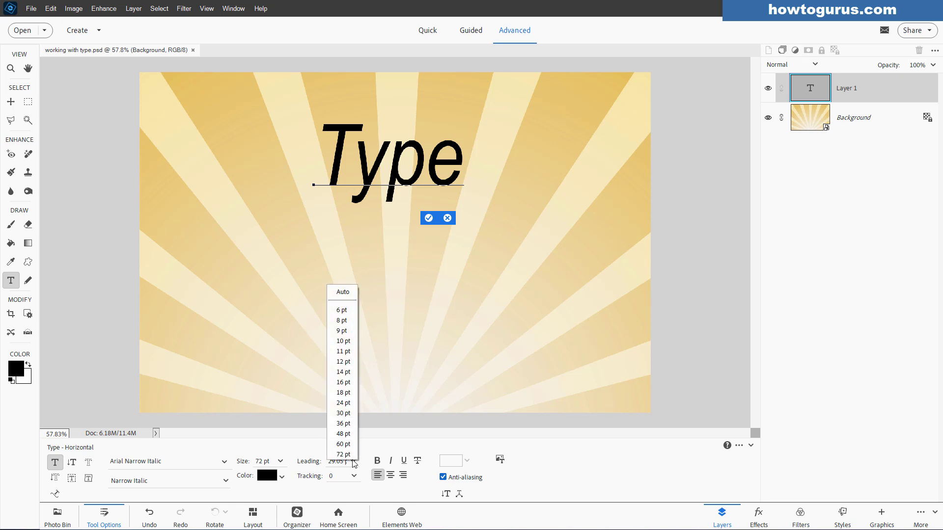
left_click(346, 294)
key("Return")
type("Li")
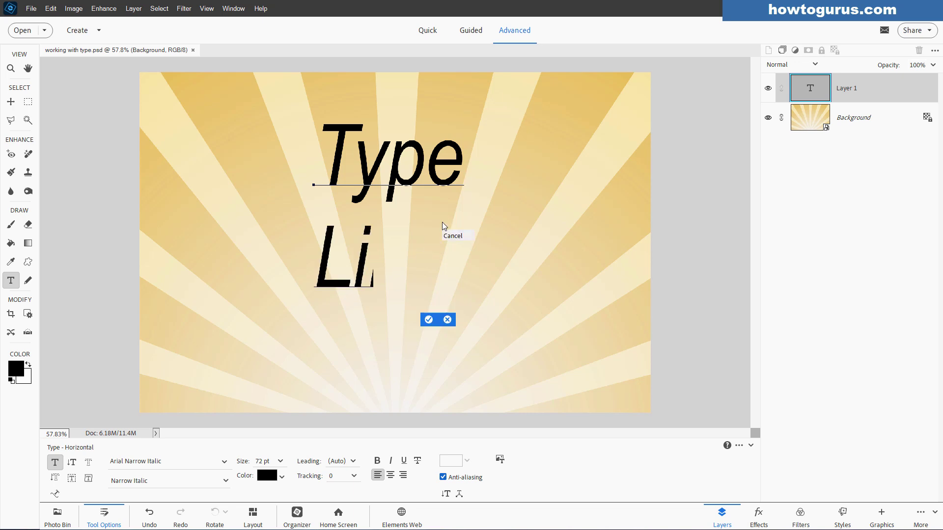
type("ne 2")
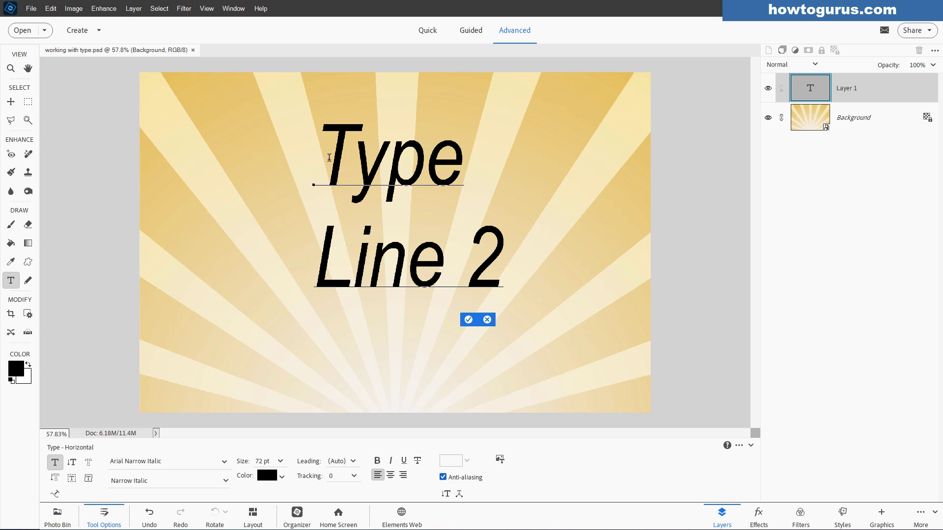
Step: Select both text lines, try leading values of 30 pt and 72 pt, and commit the text with 79 pt leading
left_click_drag(314, 184, 503, 254)
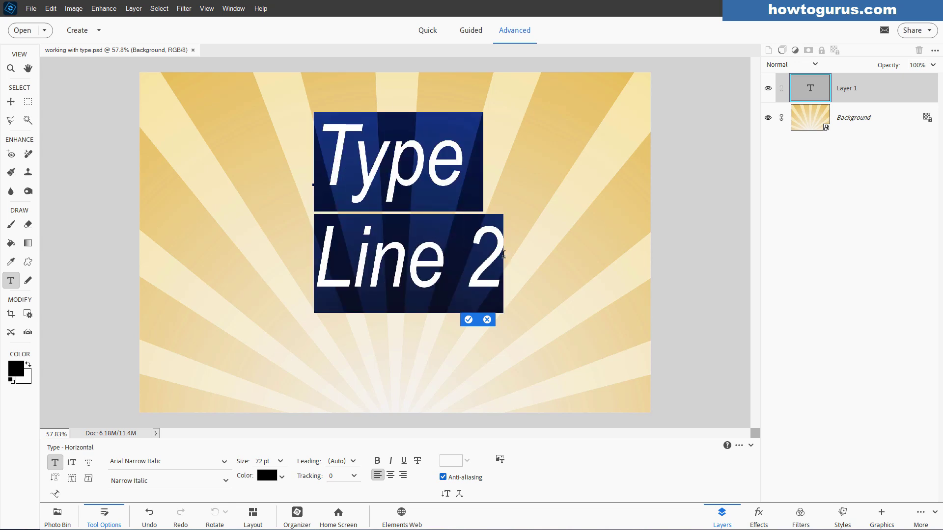
left_click_drag(312, 185, 494, 265)
left_click(353, 462)
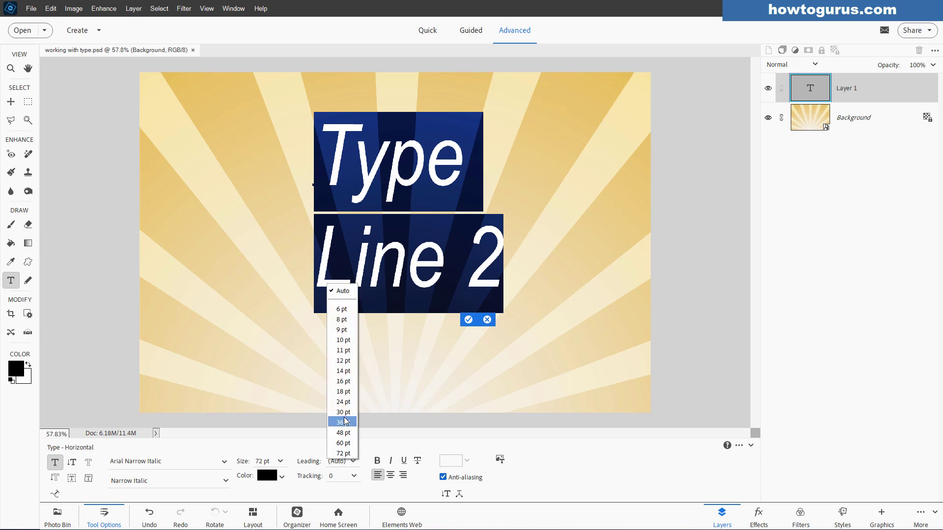
left_click(353, 410)
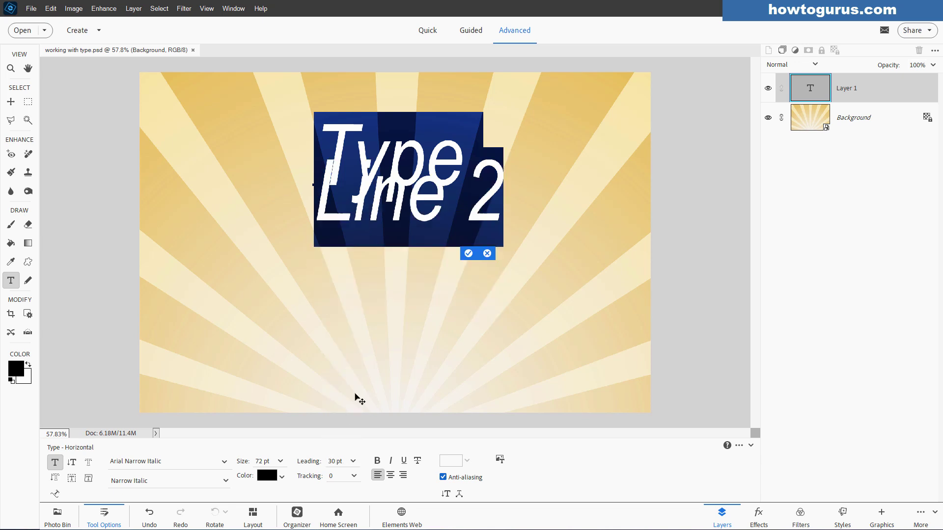
left_click(360, 462)
left_click(339, 445)
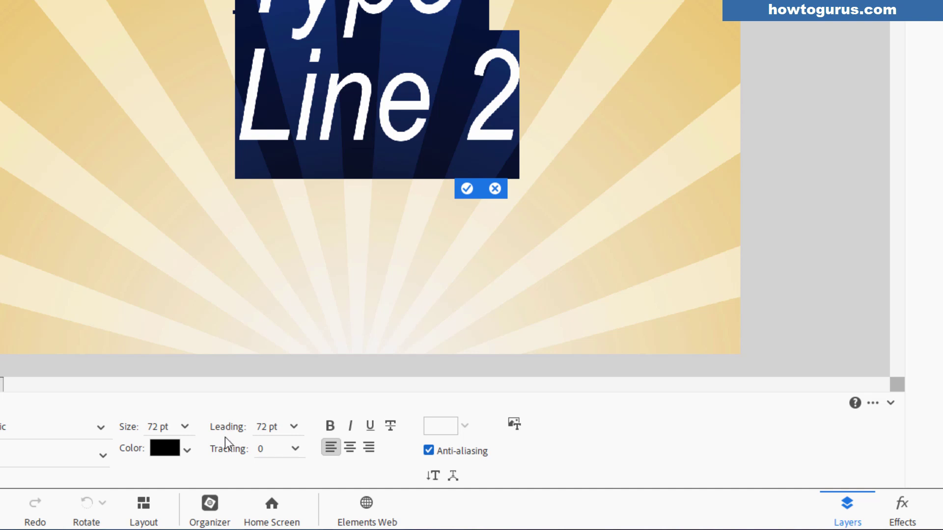
mouse_move(222, 429)
left_mouse_down()
mouse_move(241, 431)
mouse_move(231, 430)
left_mouse_up()
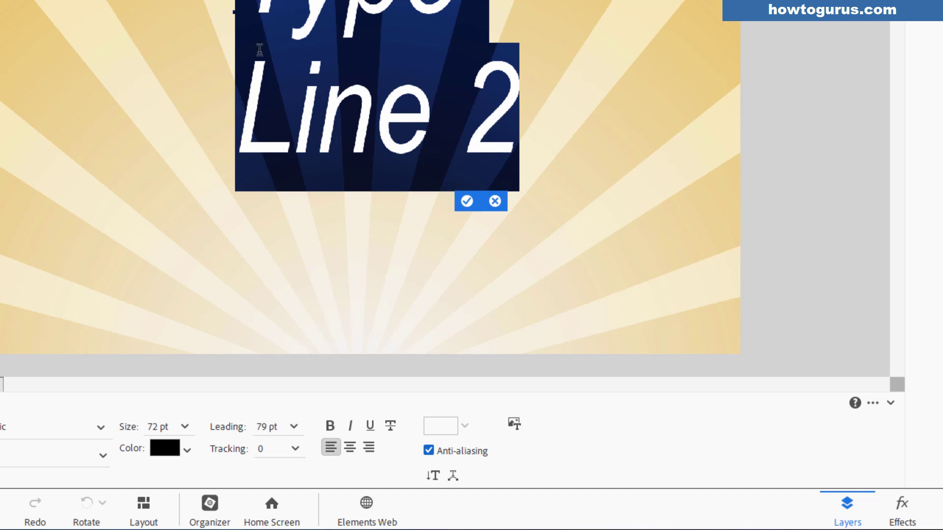
left_click(467, 201)
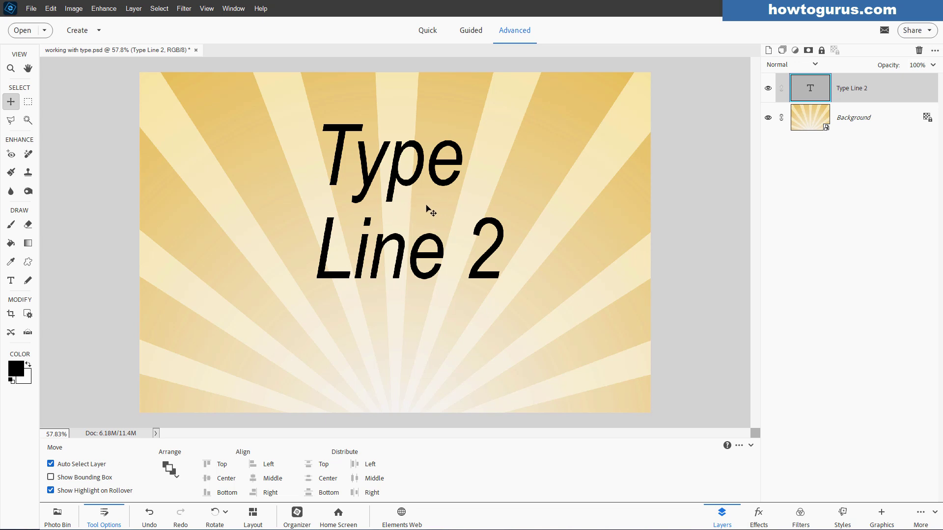
Step: Reopen the two-line "Type Line 2" text for editing, cancel the edit, and hide its layer
double_click(402, 265)
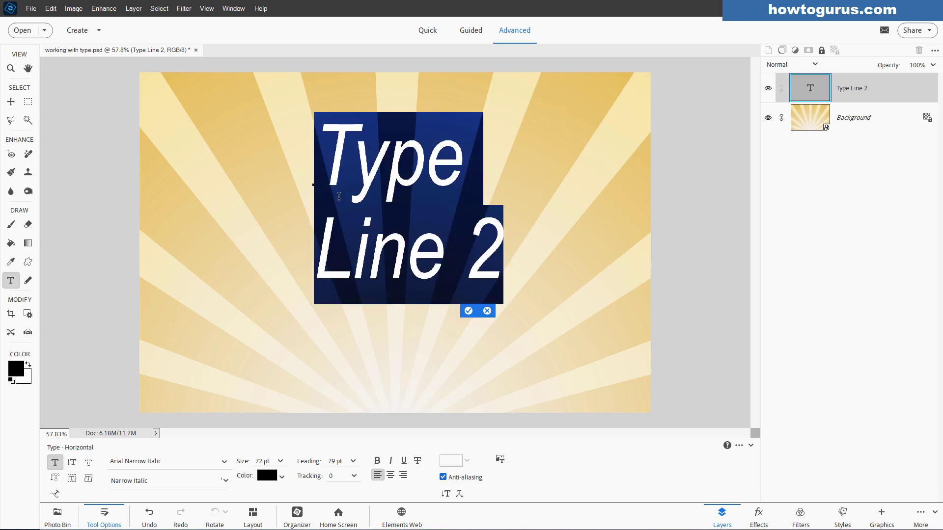
left_click(487, 312)
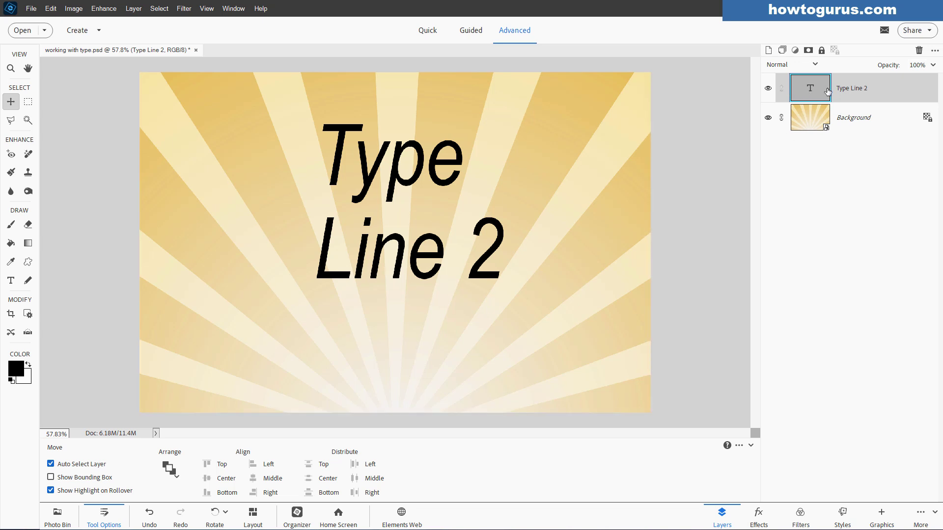
left_click(768, 88)
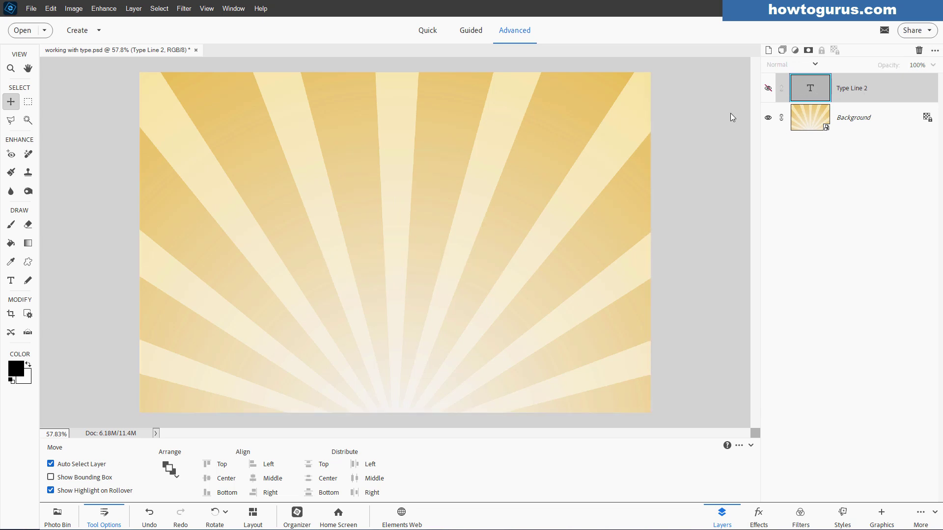
Step: Create a paragraph text box left of the image's center with the Type tool and make it slightly narrower and shorter
left_click(10, 281)
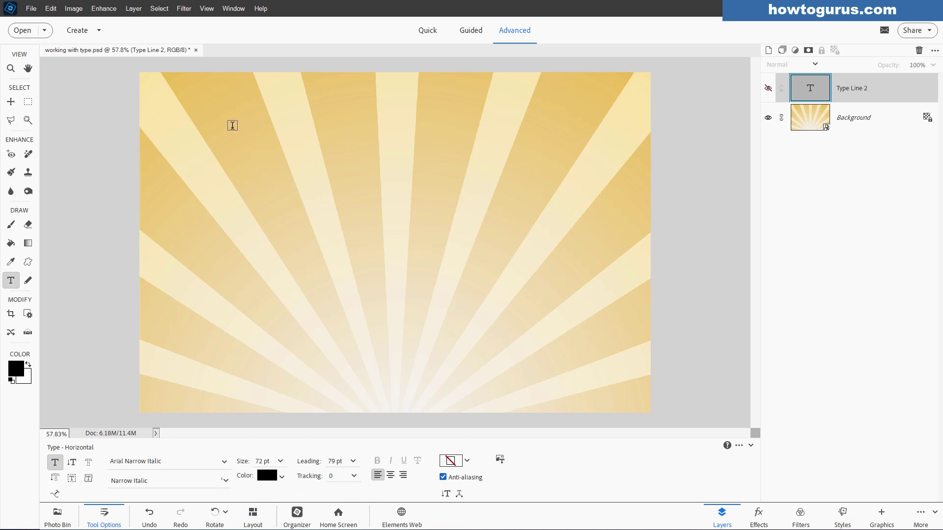
left_click_drag(233, 127, 412, 341)
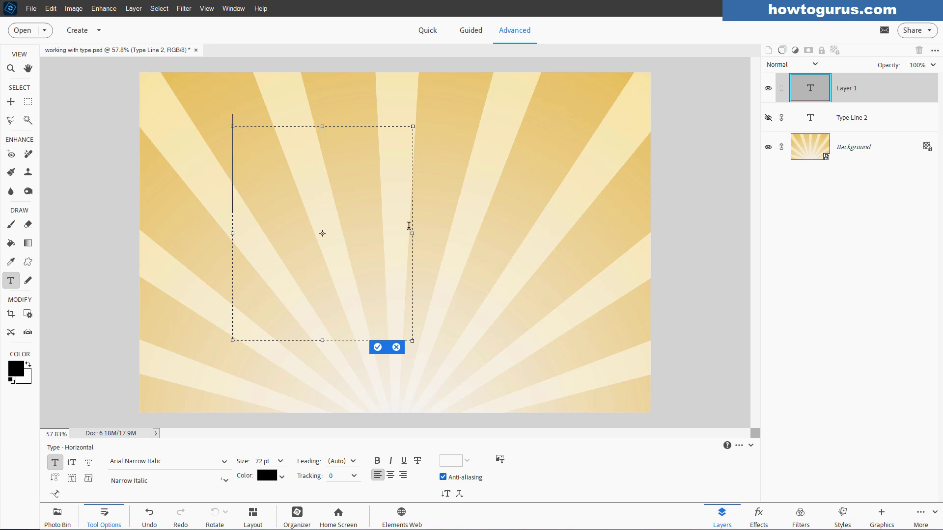
mouse_move(411, 234)
left_mouse_down()
mouse_move(425, 235)
mouse_move(387, 234)
mouse_move(409, 234)
left_mouse_up()
left_click_drag(321, 340, 322, 312)
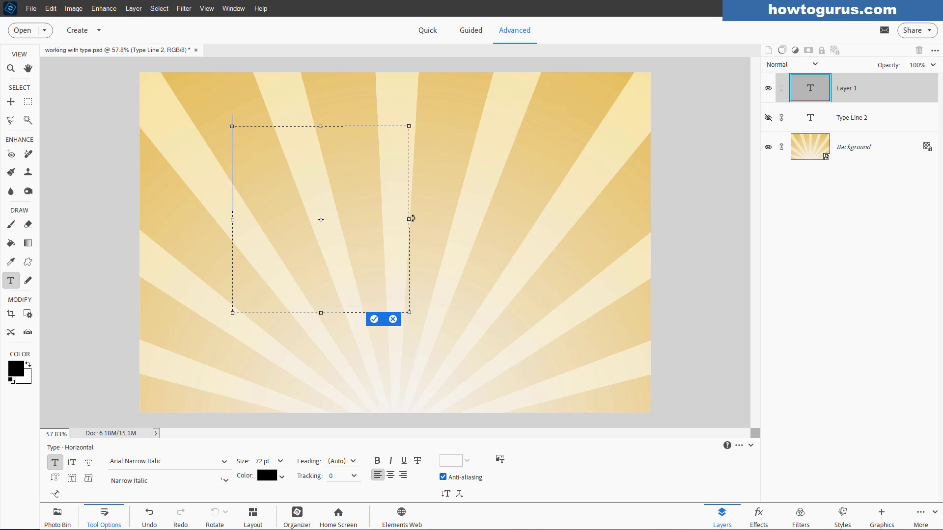
mouse_move(414, 219)
left_mouse_down()
mouse_move(415, 179)
mouse_move(423, 248)
mouse_move(426, 219)
left_mouse_up()
Step: Set the text box's font size to 12 pt and its leading to Auto
left_click(281, 463)
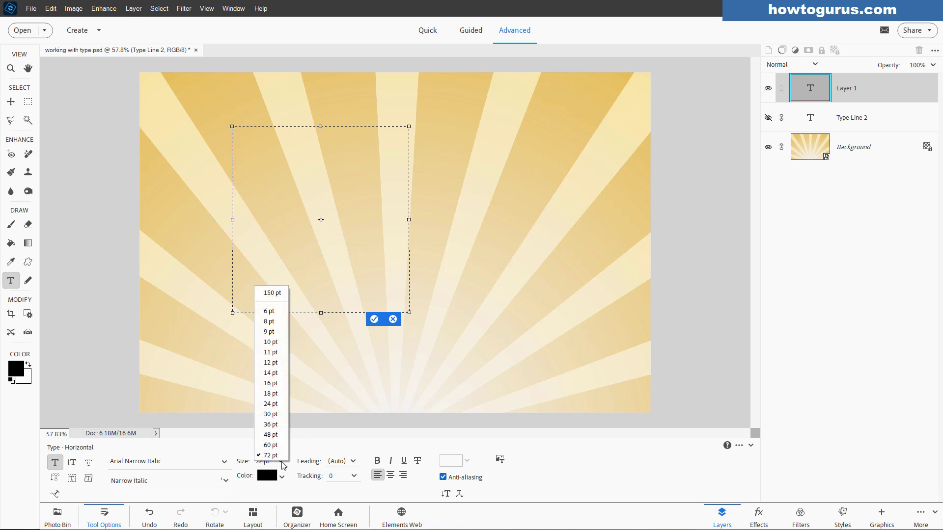
left_click(270, 364)
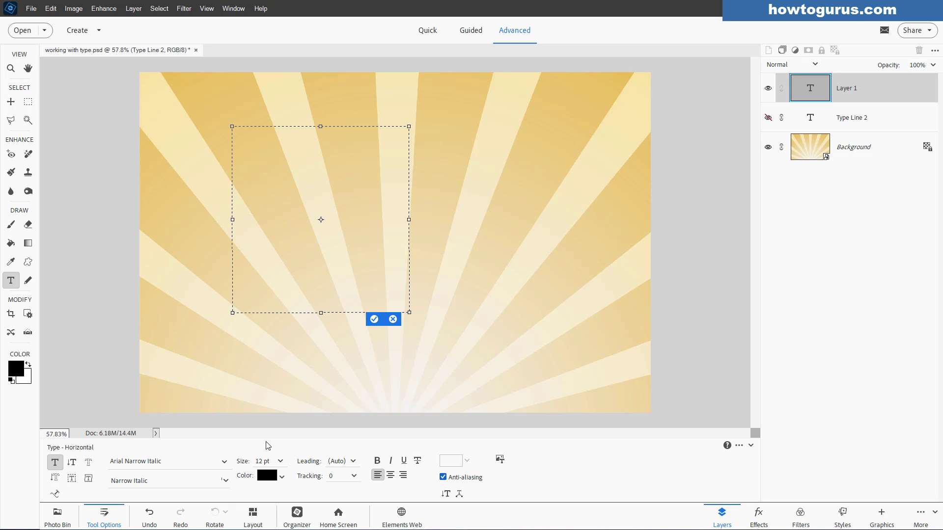
left_click(354, 462)
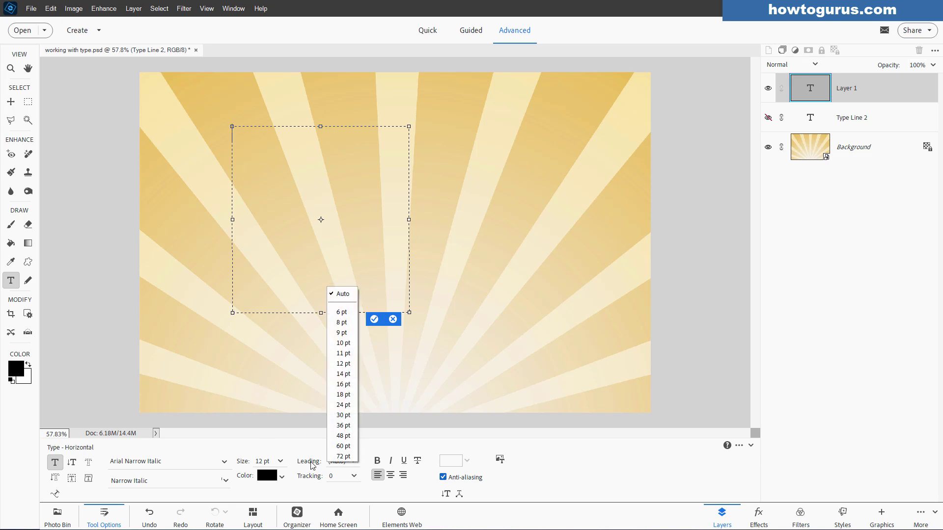
left_click(343, 294)
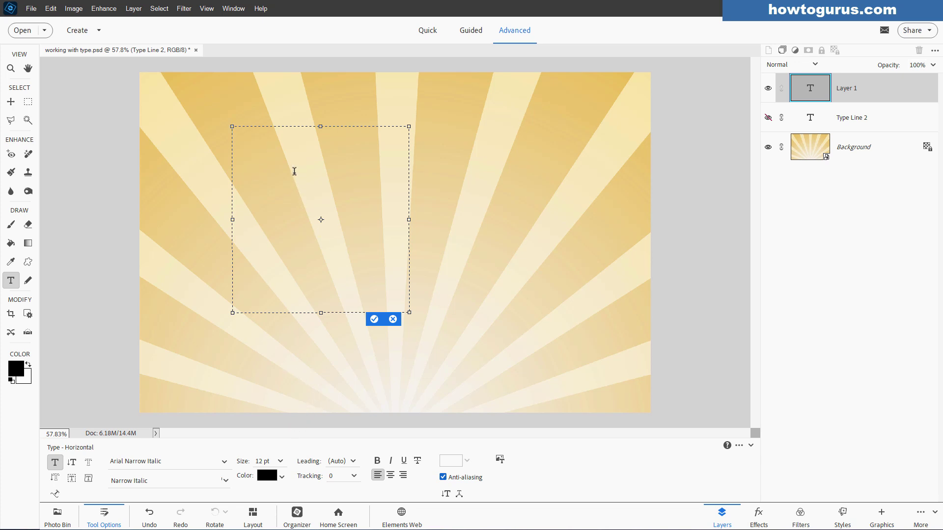
Step: Switch to Notepad, copy the highlighted opening paragraph of Alice in Wonderland.txt, and paste it into the image's text box
key("alt+Tab")
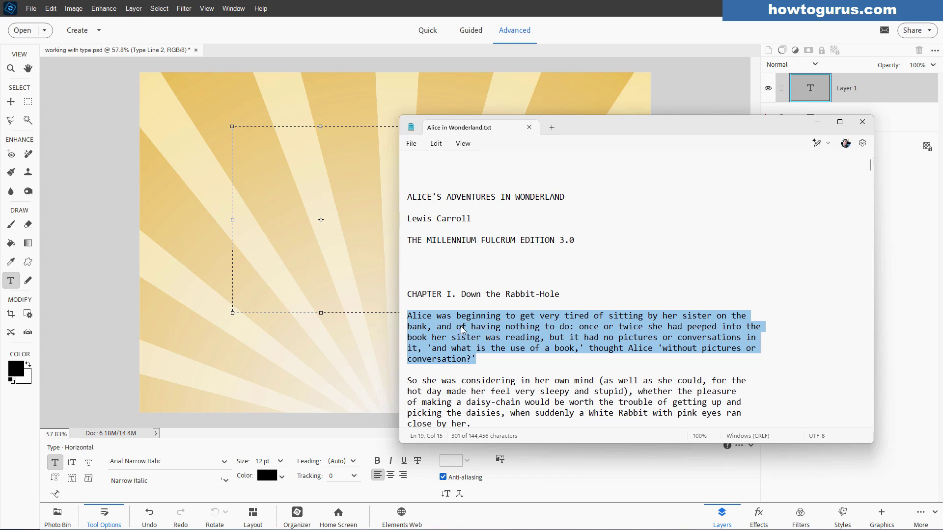
right_click(482, 333)
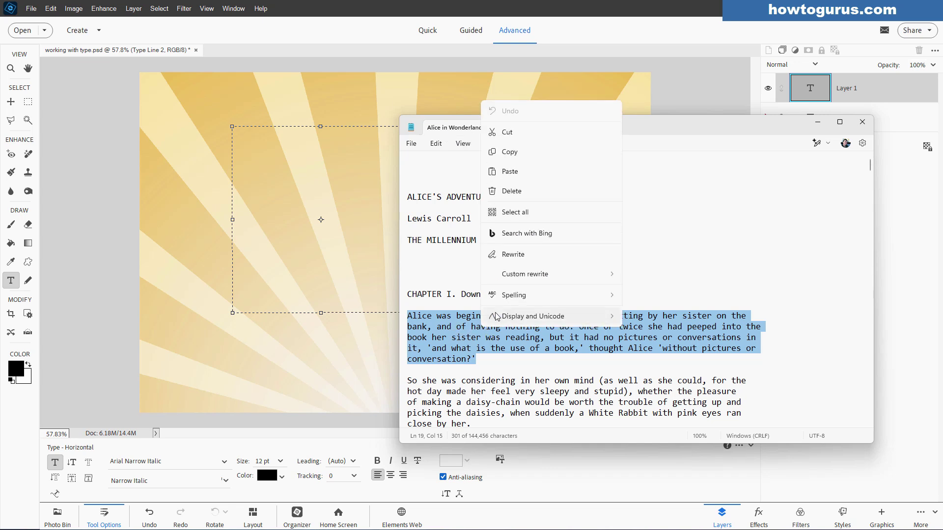
left_click(520, 154)
left_click(287, 147)
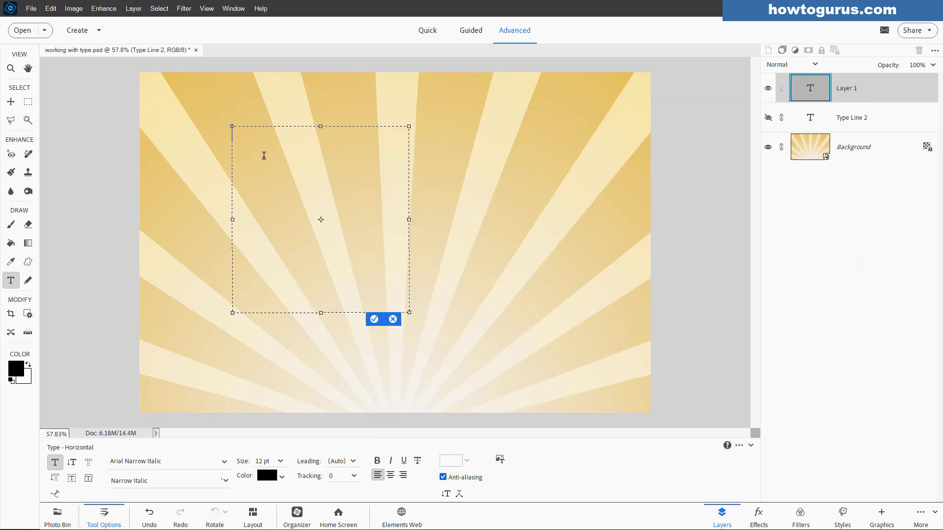
right_click(255, 136)
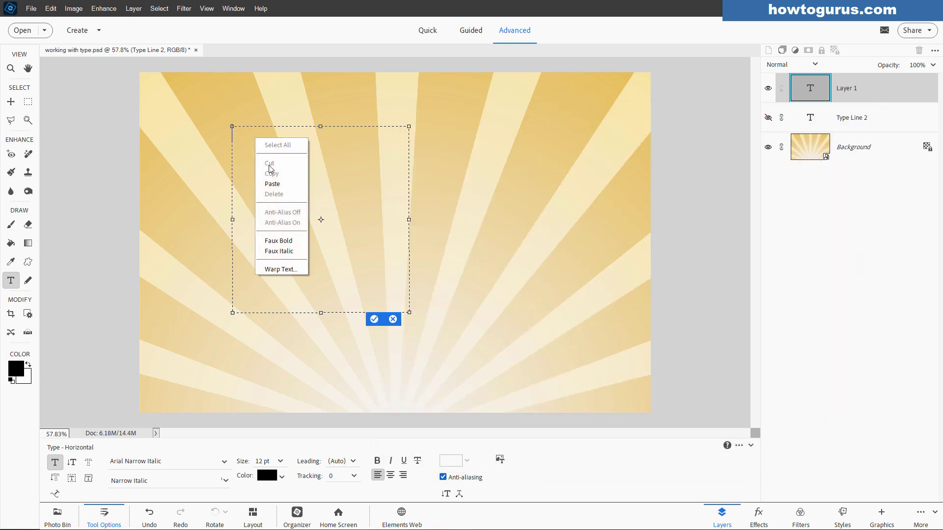
left_click(274, 184)
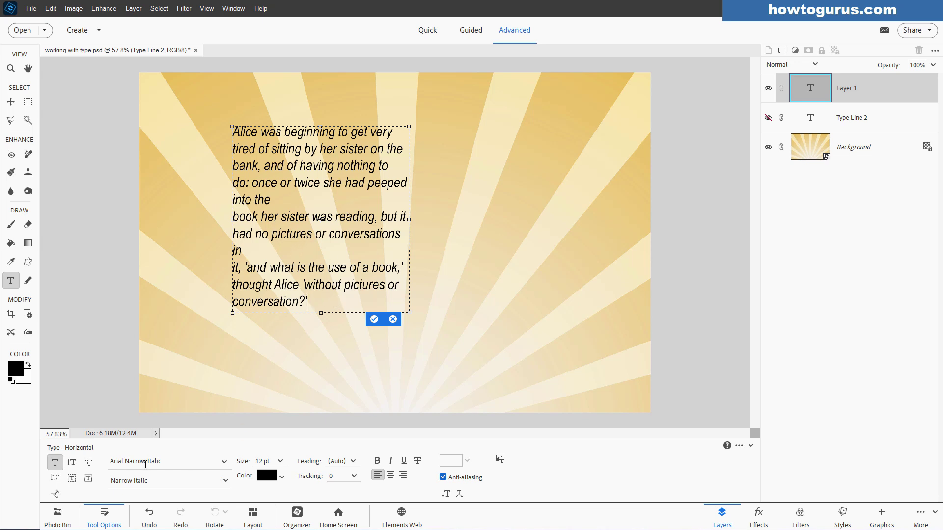
Step: Browse the font samples for the pasted passage without any text selected
left_click(222, 463)
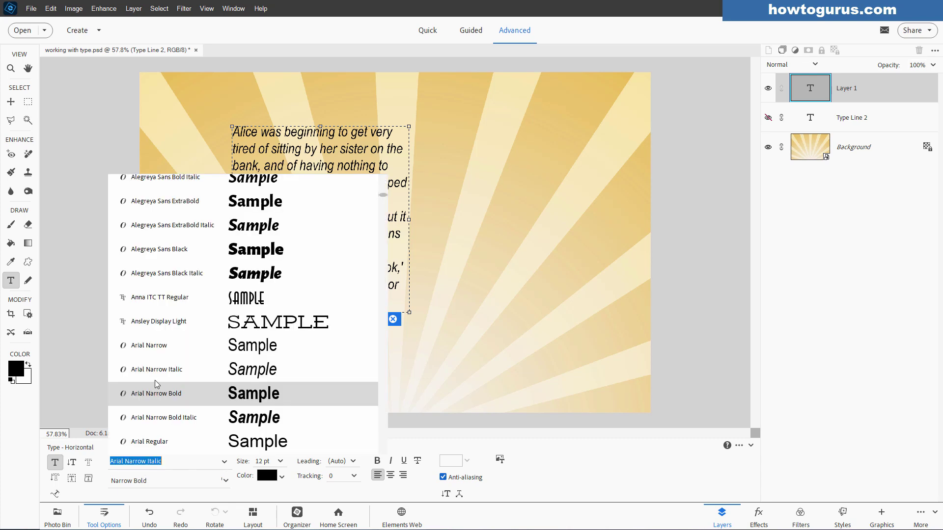
left_click(527, 456)
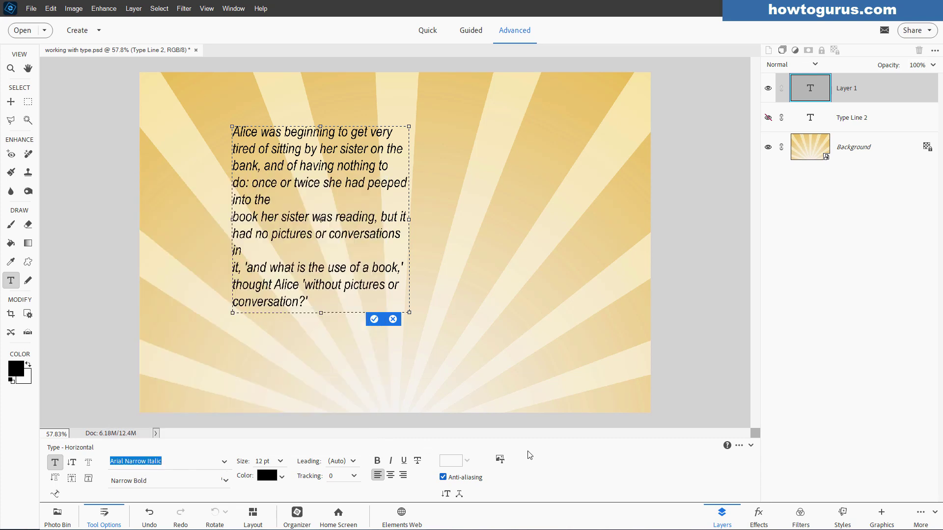
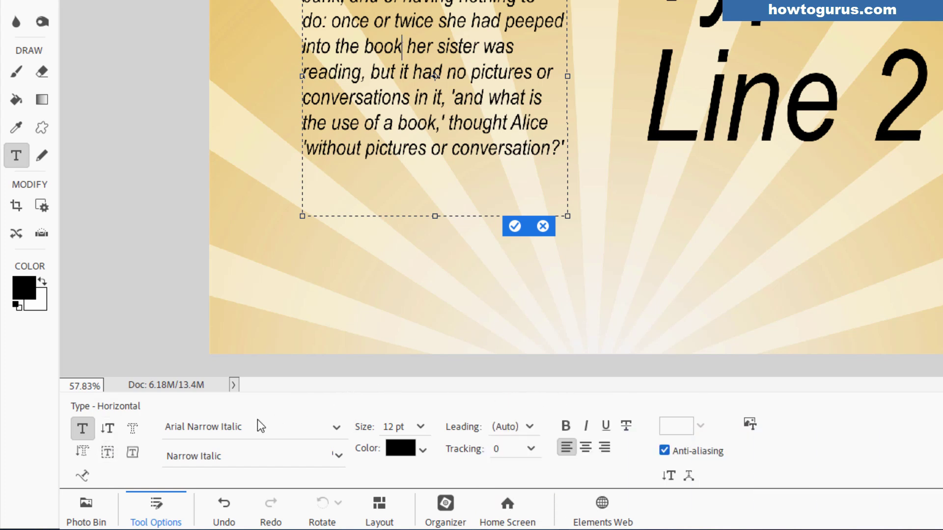
left_click(338, 427)
left_click(339, 427)
left_click(338, 428)
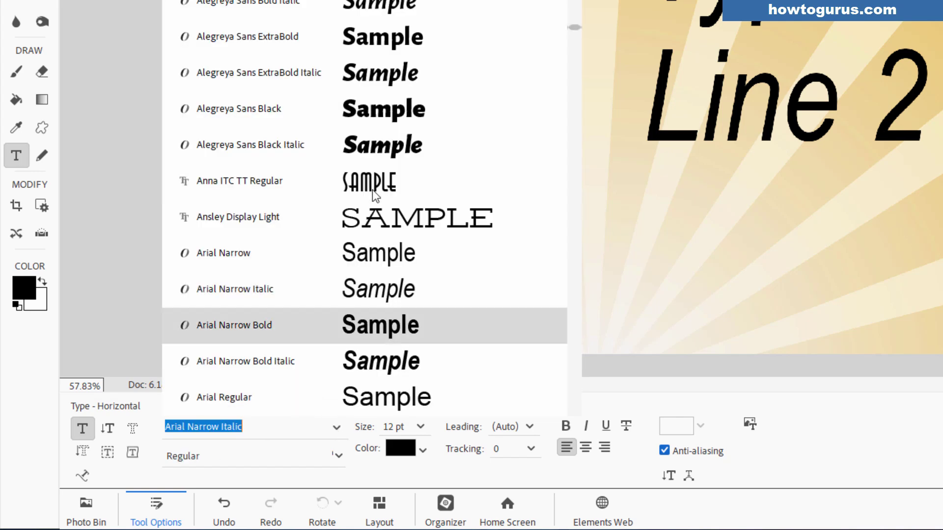
left_click(373, 145)
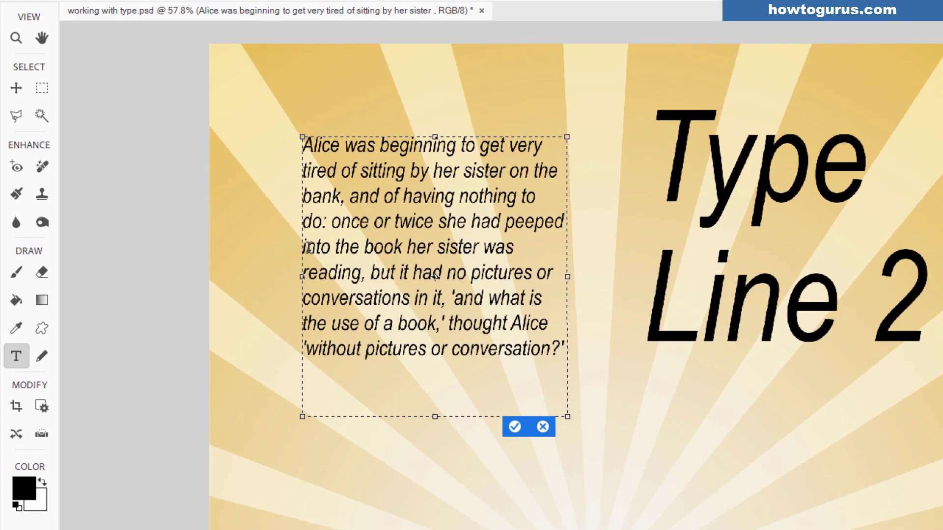
Step: Try selecting parts of the passage: the words "the book", the word "sister", its whole line, and the whole paragraph
left_click_drag(334, 248, 400, 248)
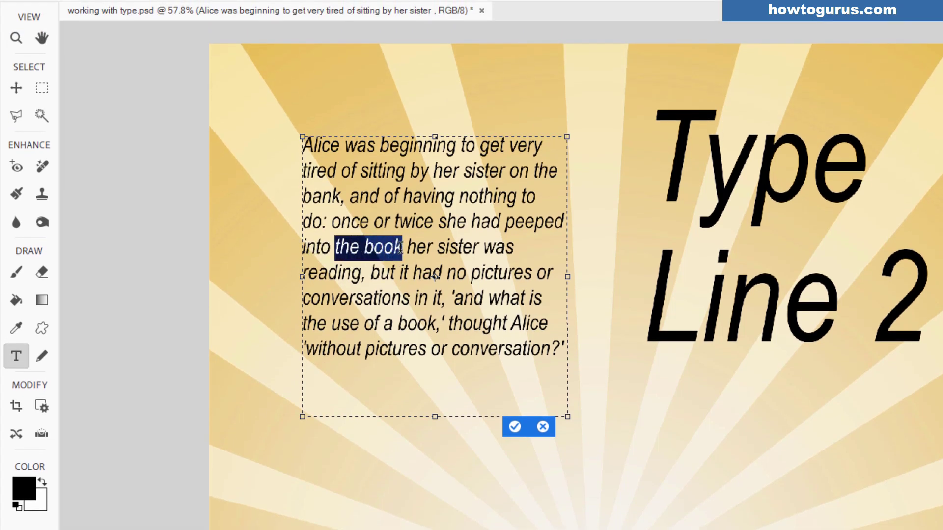
left_click_drag(303, 248, 404, 248)
left_click_drag(335, 248, 403, 248)
left_click(418, 246)
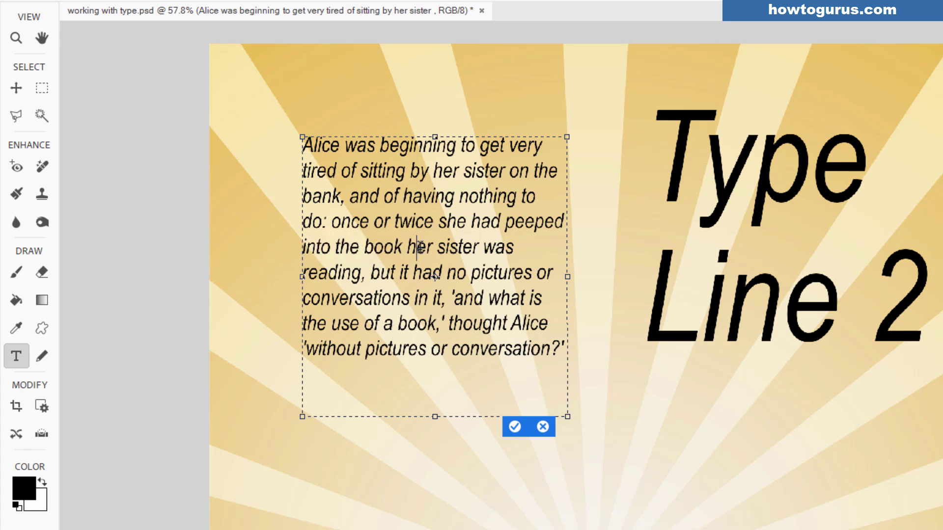
double_click(458, 247)
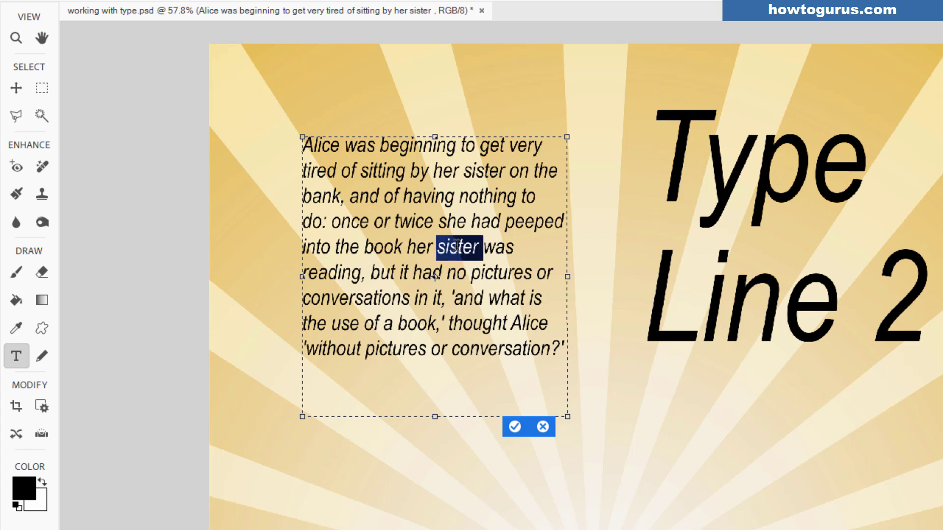
triple_click(456, 246)
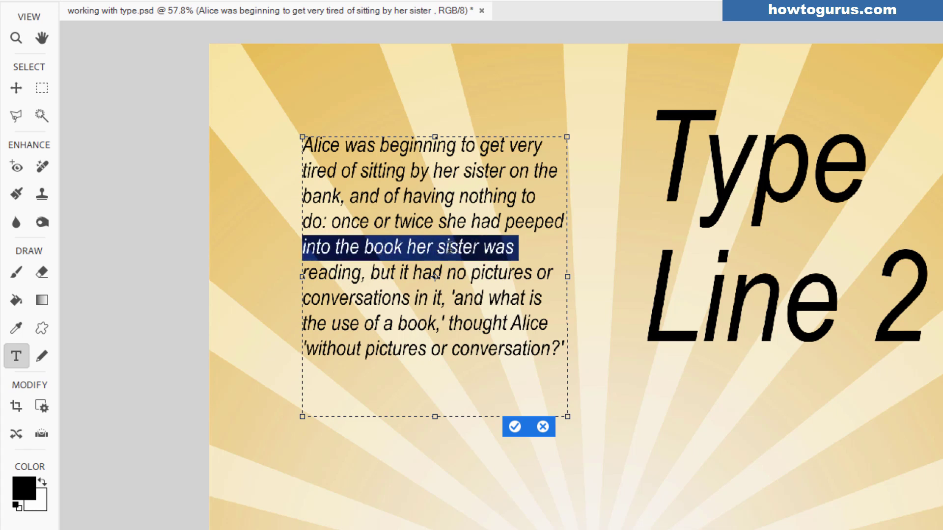
triple_click(450, 248)
left_click(450, 248)
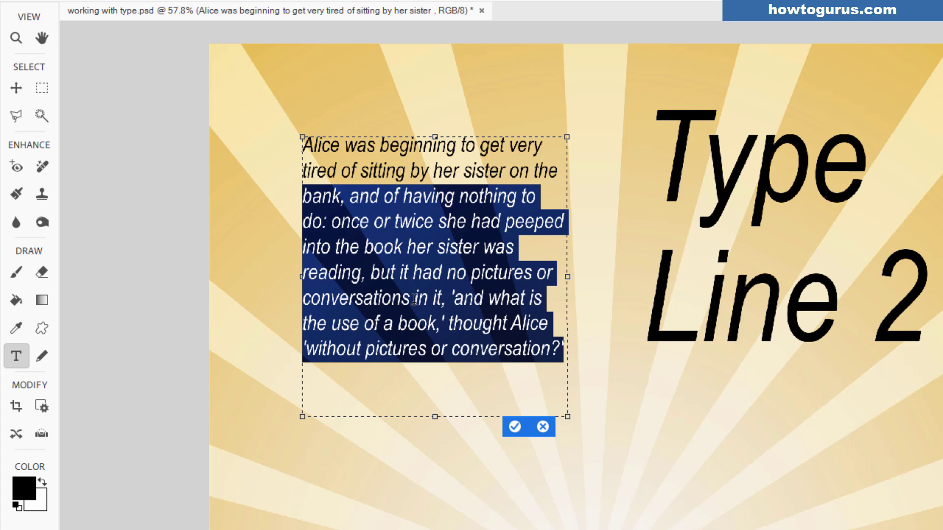
Step: Replace the line break before "bank" in the passage with a space
left_click(319, 199)
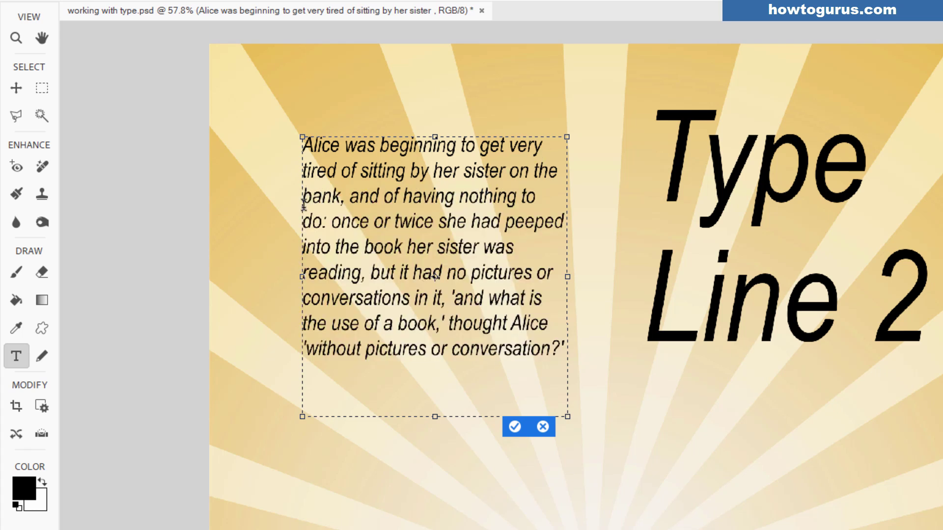
key("BackSpace")
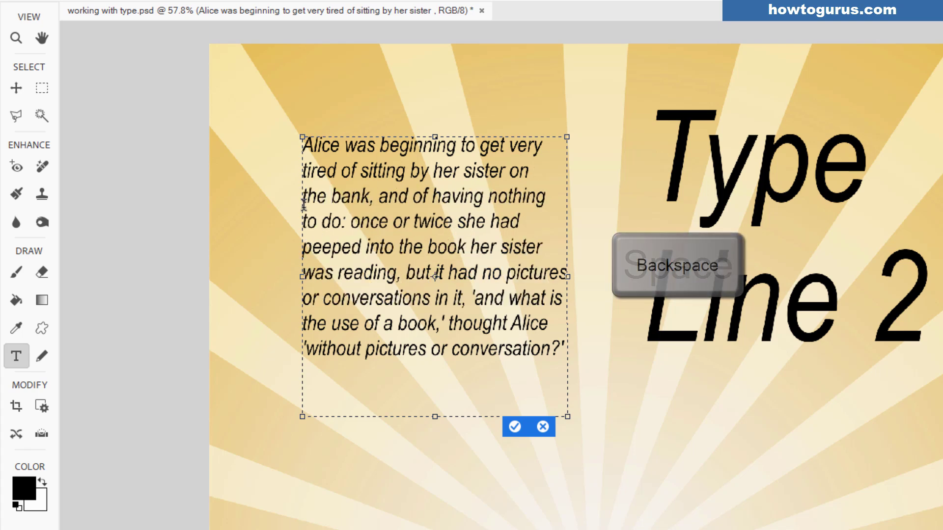
Step: Select the whole passage and browse the font samples around Arial Narrow Italic for it
key("ctrl+a")
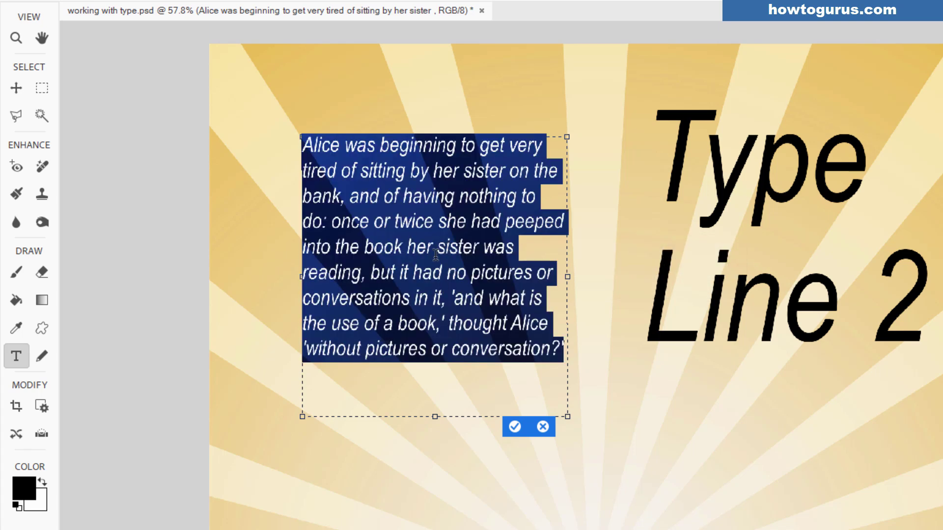
left_click(441, 274)
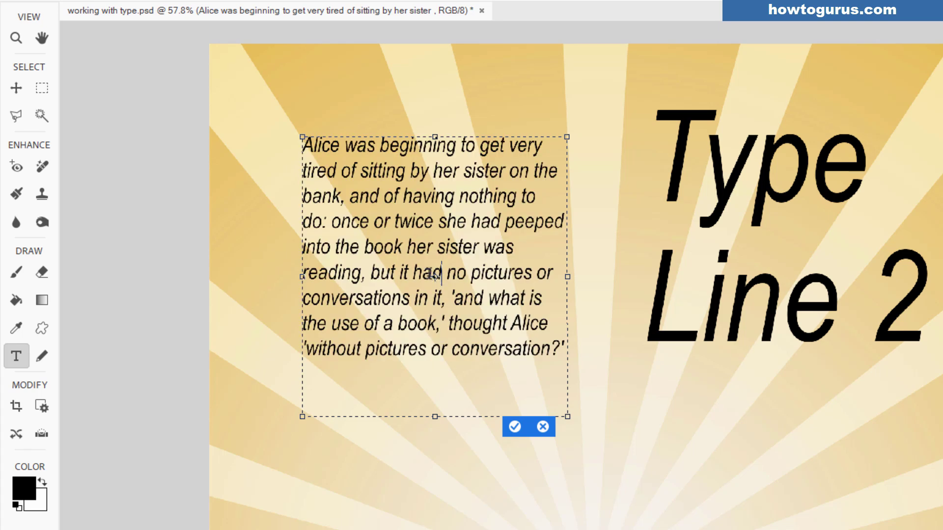
triple_click(432, 275)
left_click(431, 274)
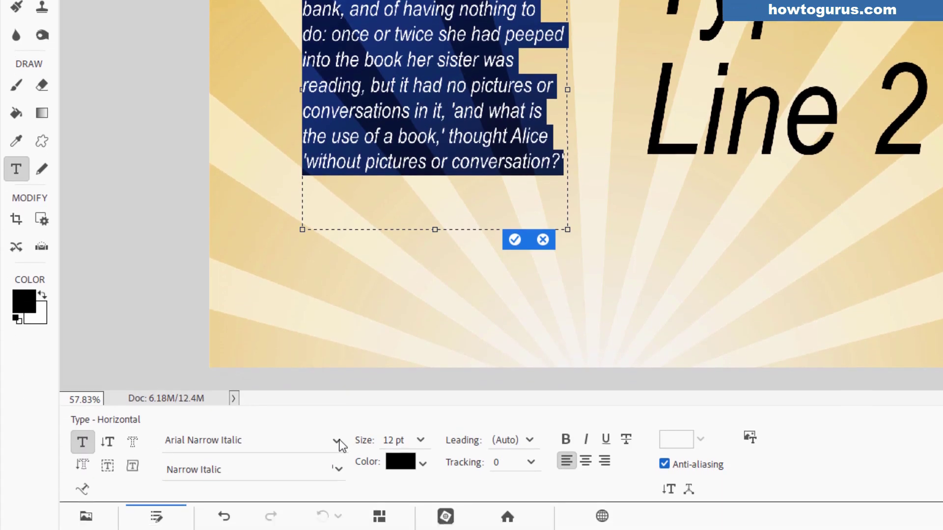
left_click(337, 440)
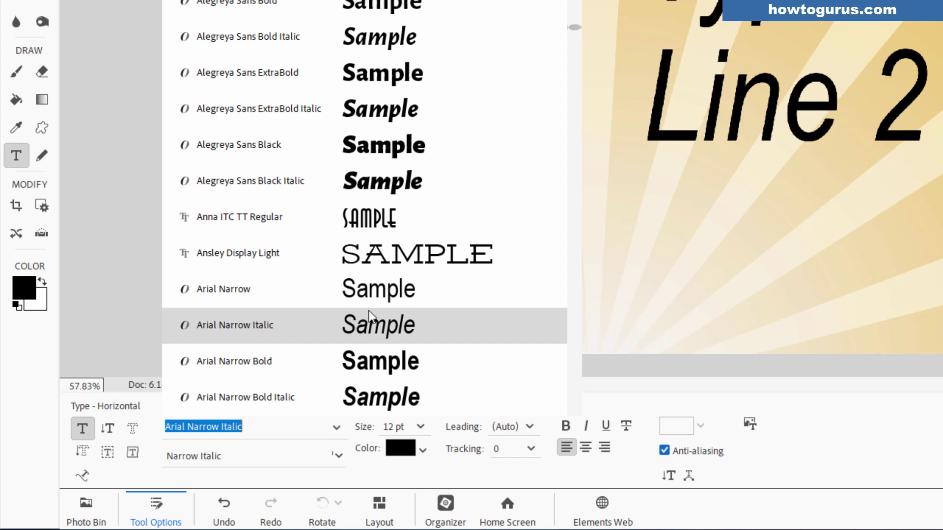
left_click(108, 235)
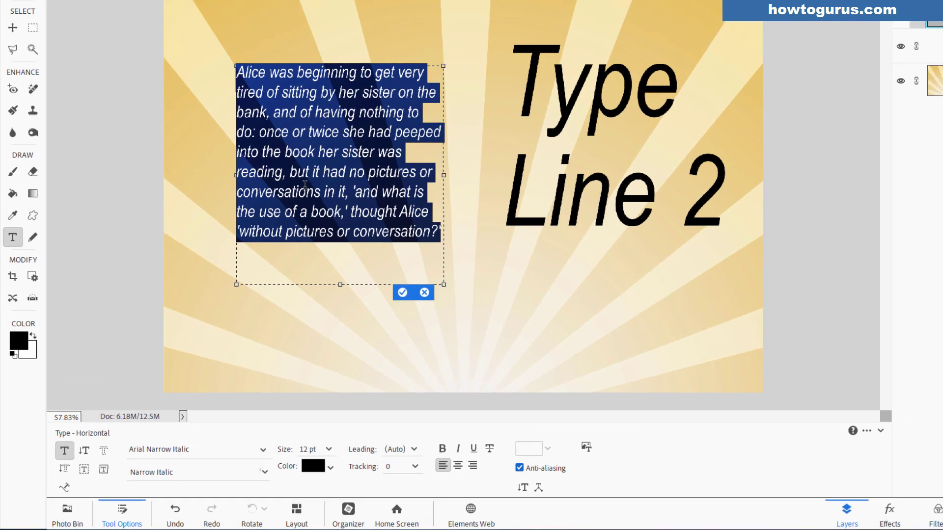
Step: Detach the document into a floating window and open the General preferences
left_click_drag(168, 50, 440, 75)
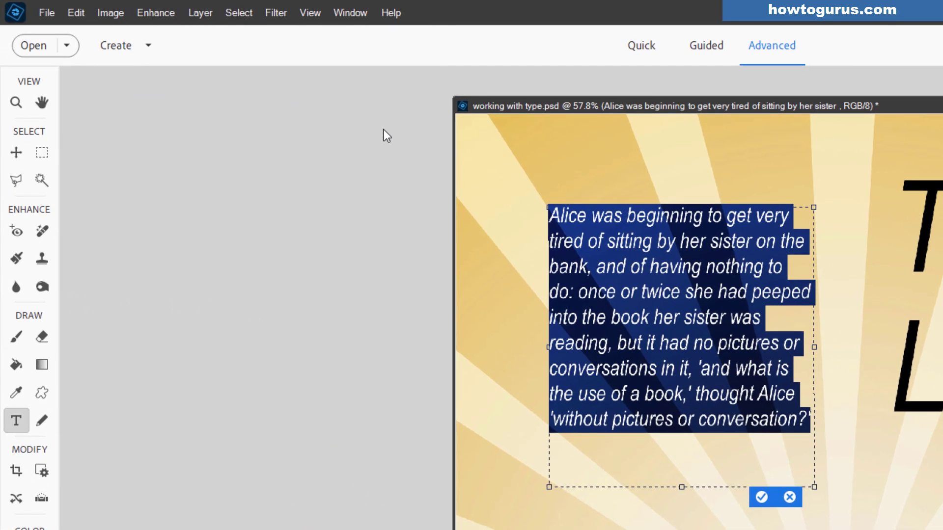
left_click(76, 13)
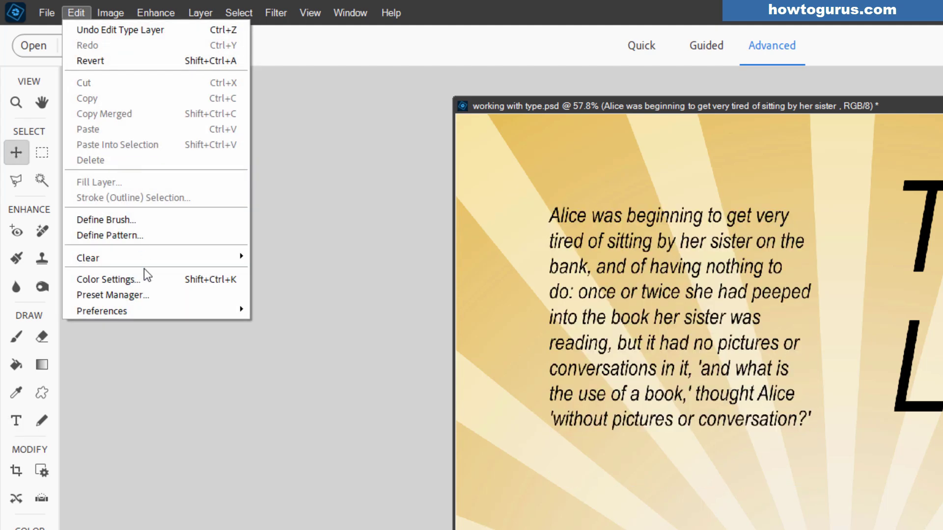
mouse_move(141, 311)
left_click(295, 311)
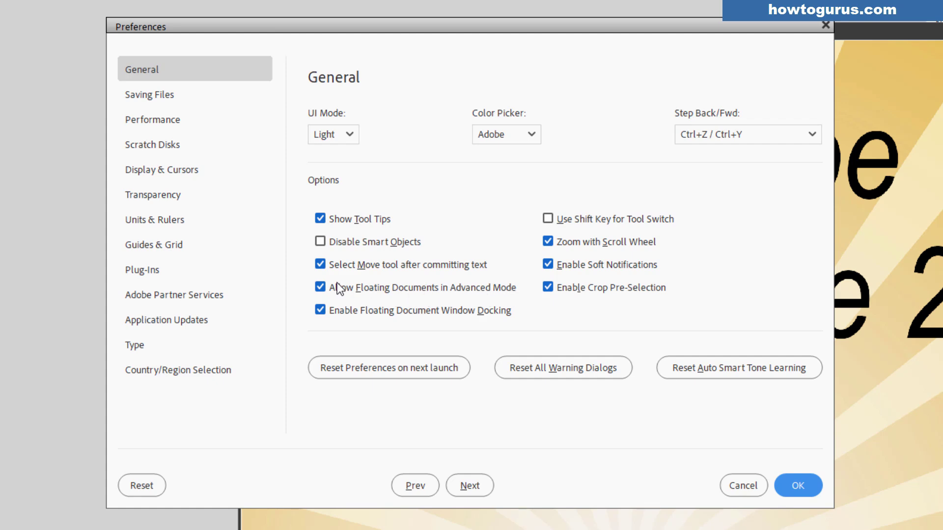
Step: Accept the General preferences, reposition the floating document slightly and select all text of the passage
left_click(782, 476)
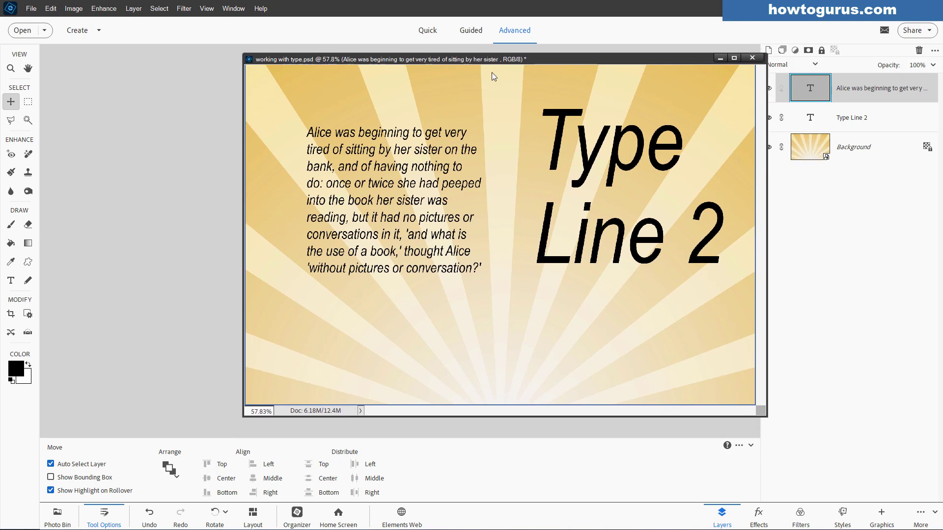
left_click_drag(491, 73, 517, 74)
double_click(407, 262)
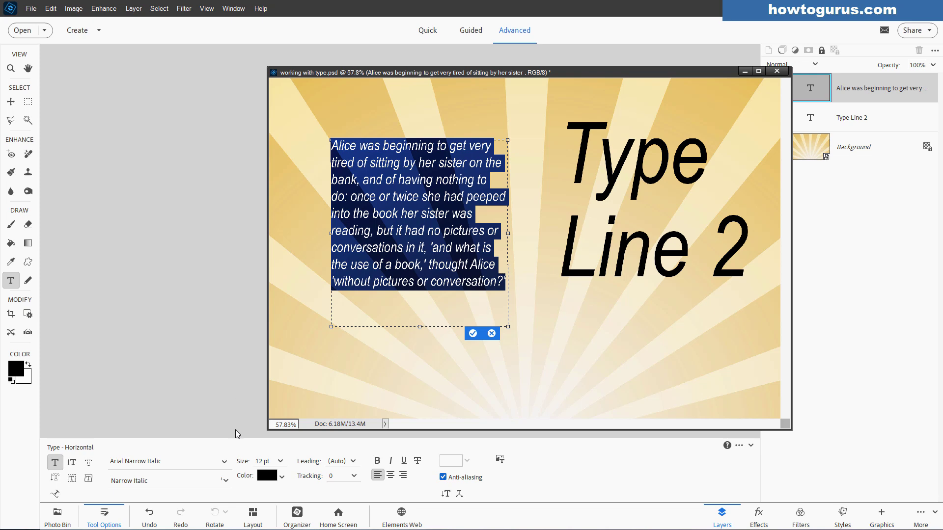
Step: Preview fonts such as Alegreya Sans Bold Italic and the Gentium Basic family on the selected passage without applying one
left_click(228, 463)
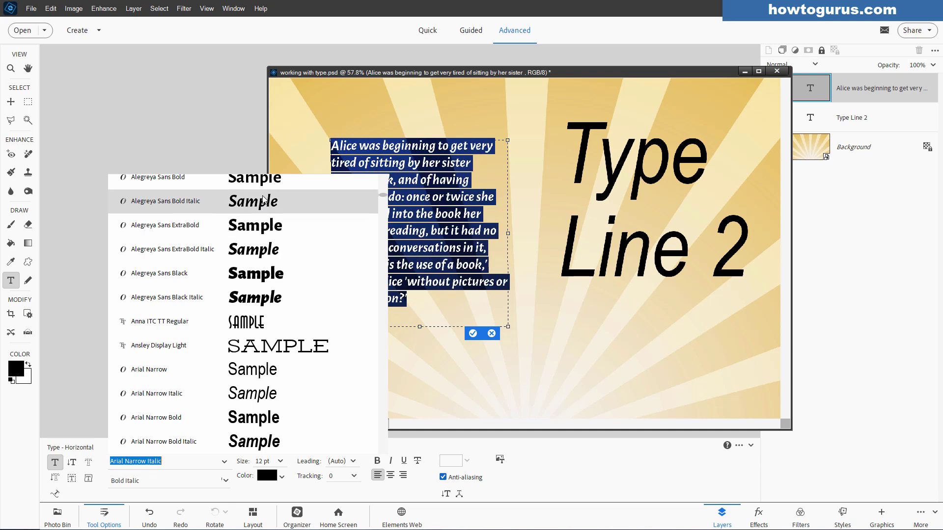
left_click(385, 220)
left_click_drag(384, 218, 384, 292)
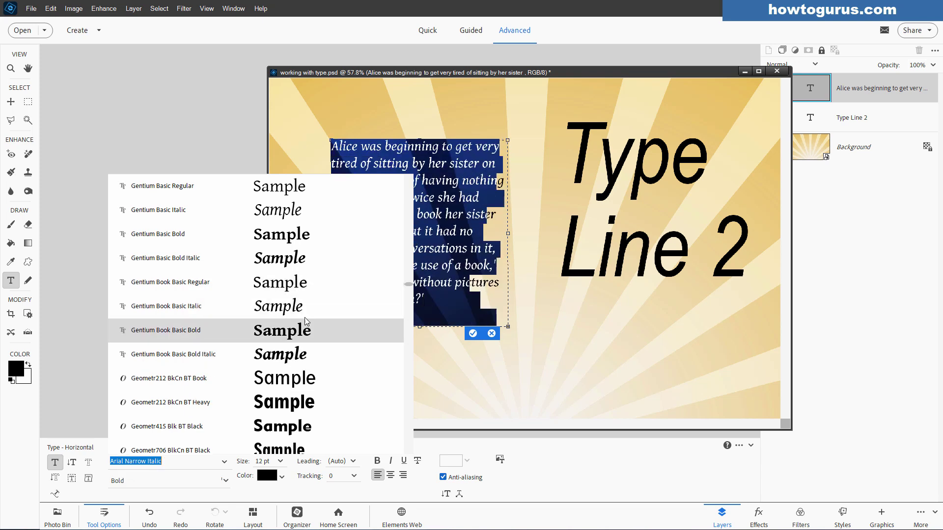
left_click(565, 76)
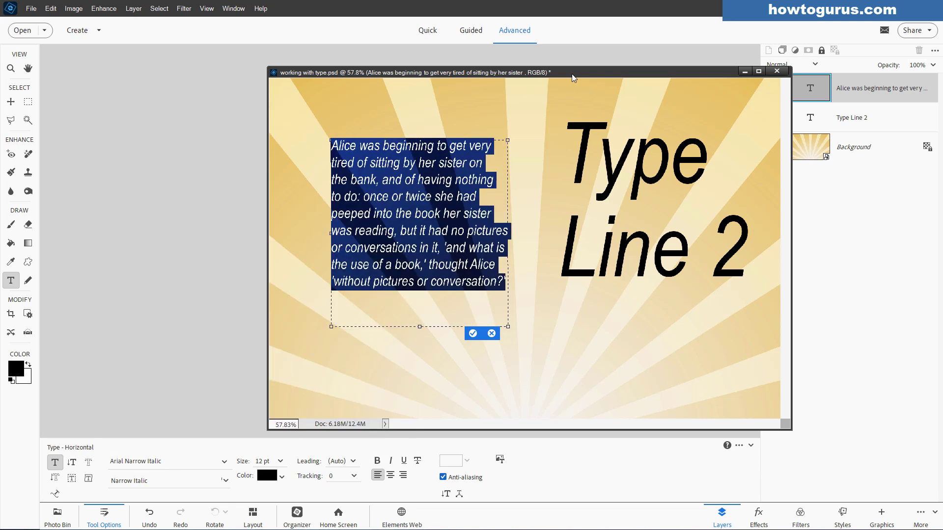
Step: Move the floating document clear of the font list, set the passage's font to Eras Medium ITC Regular, and dock the document again
left_click_drag(573, 75, 723, 76)
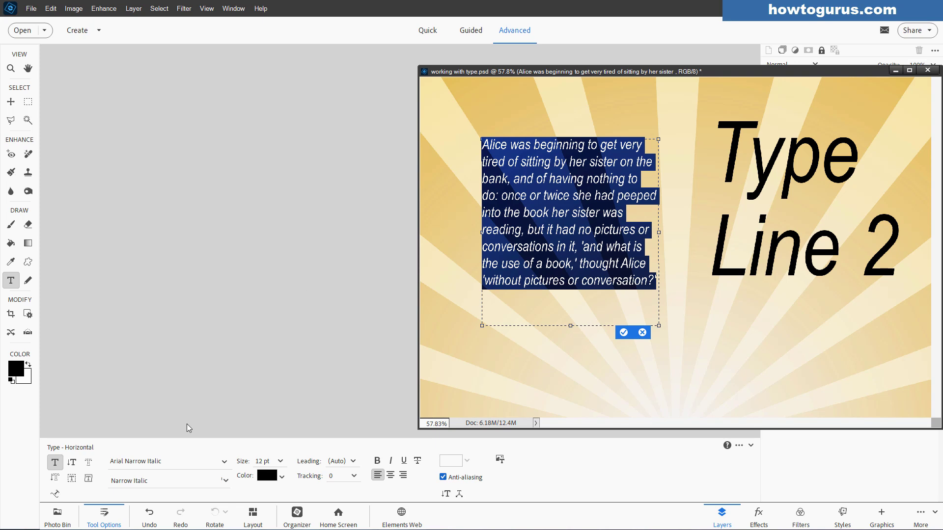
left_click(232, 462)
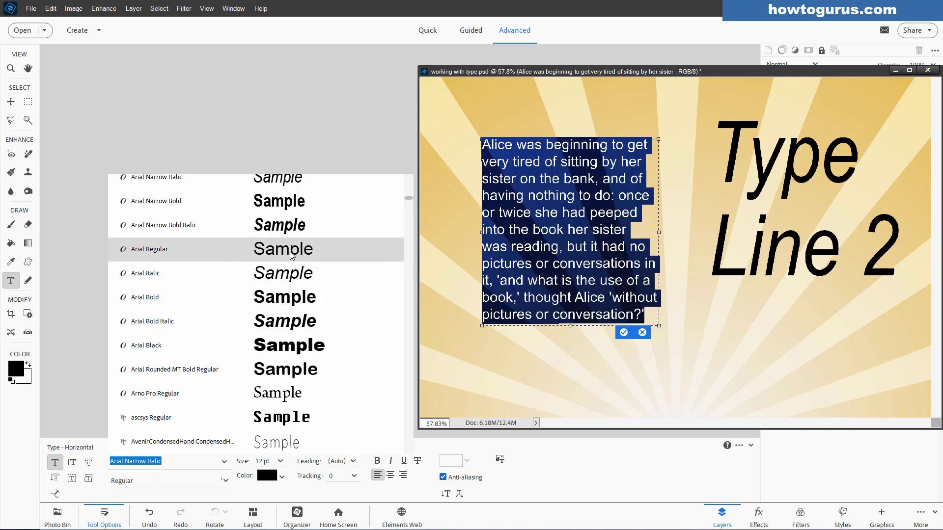
scroll(290, 267, "down", 3)
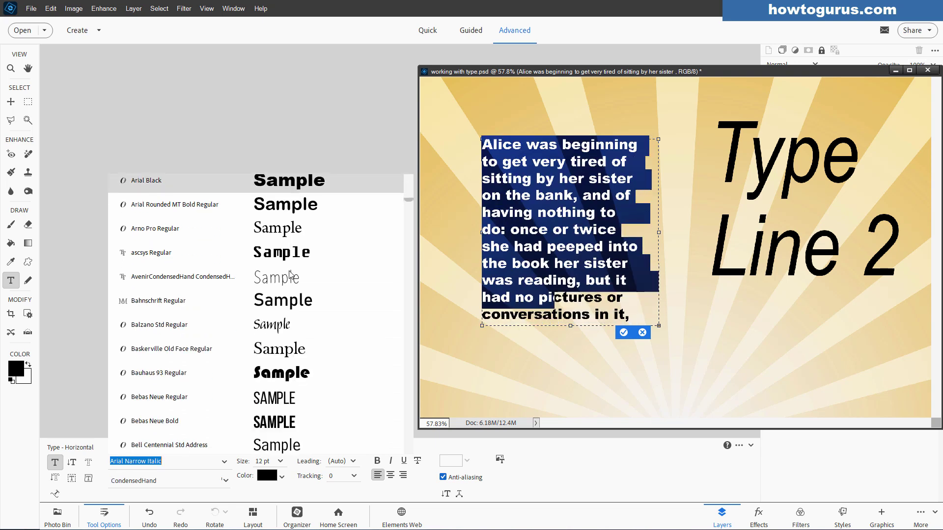
scroll(290, 273, "down", 10)
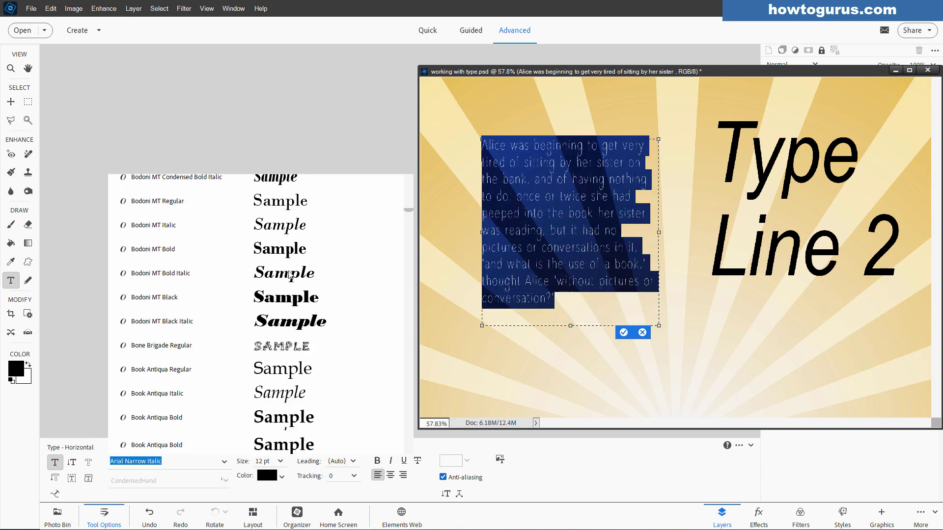
scroll(290, 275, "down", 15)
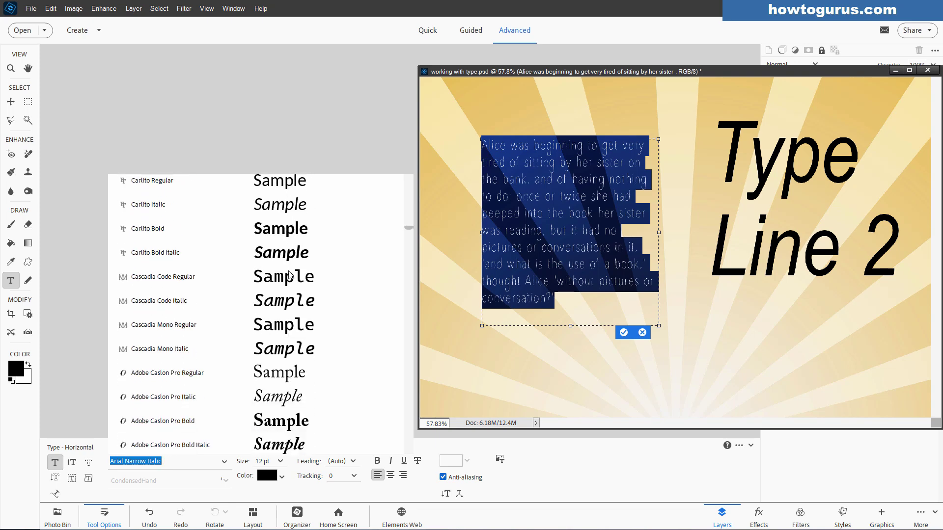
scroll(290, 275, "down", 15)
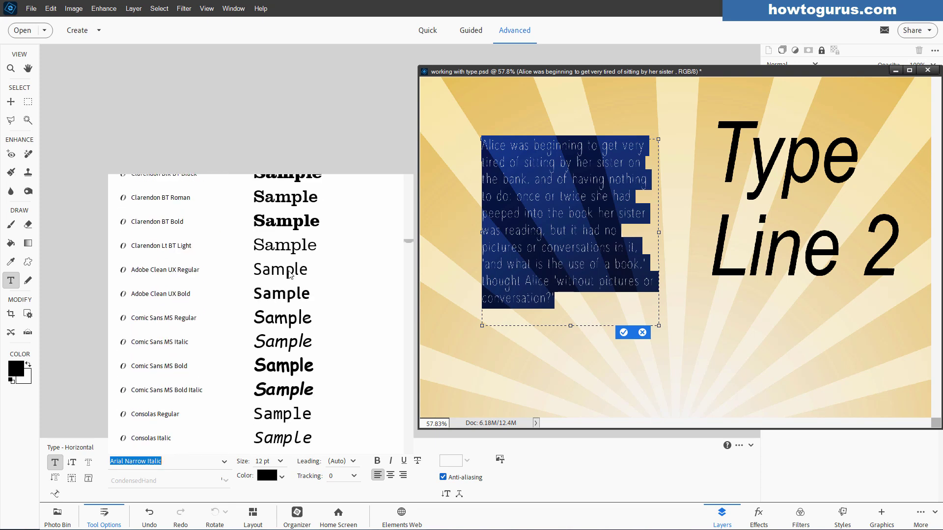
scroll(290, 273, "down", 10)
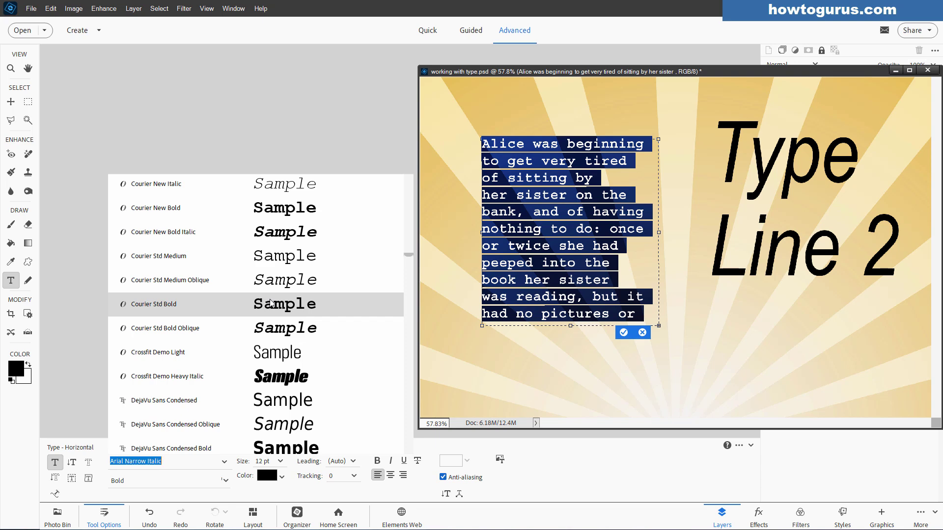
scroll(271, 303, "down", 10)
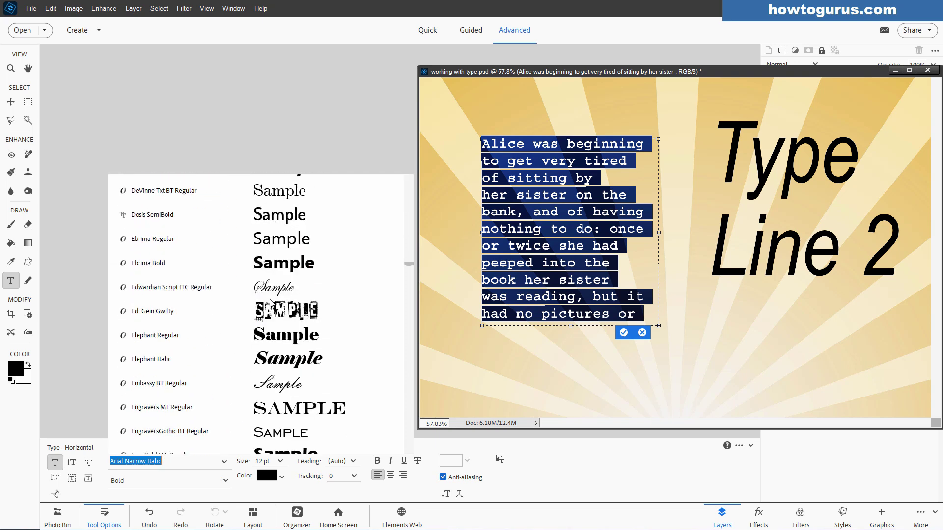
scroll(270, 303, "down", 5)
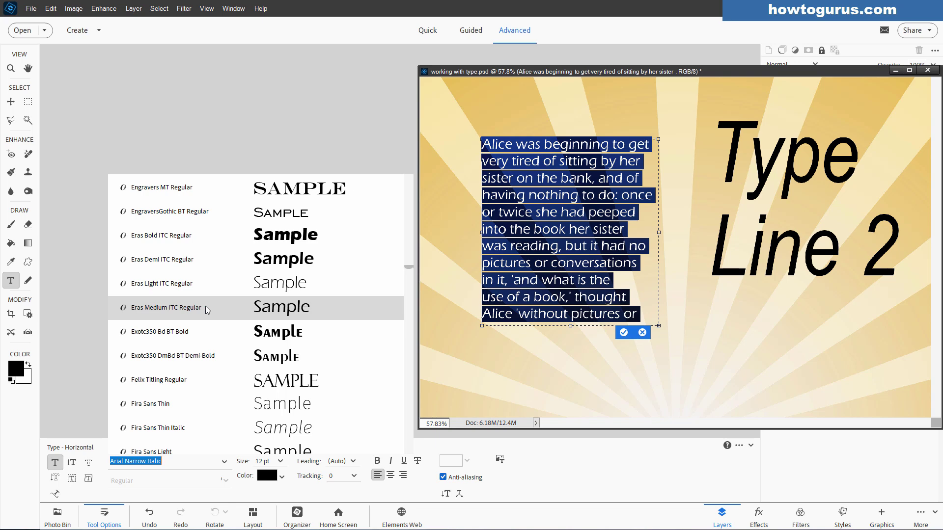
left_click(242, 309)
left_click_drag(762, 74, 469, 52)
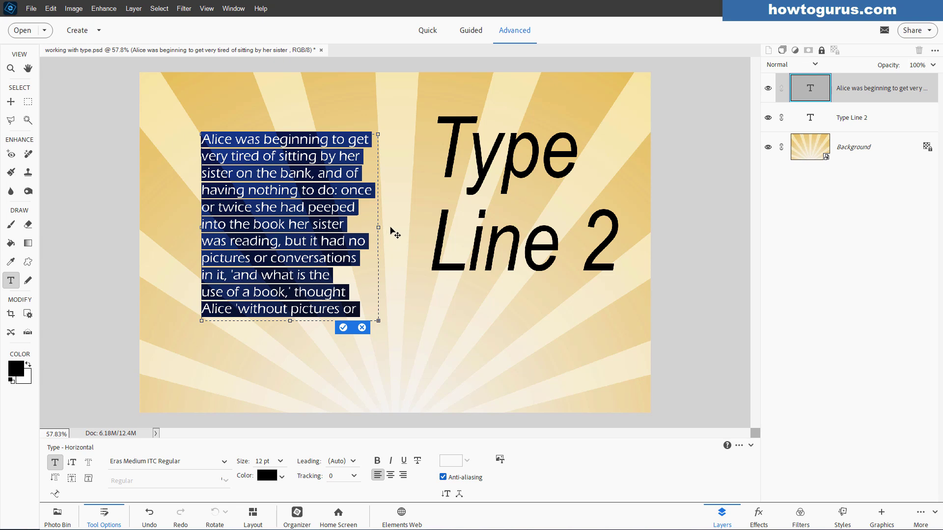
Step: Try a text size of 14 pt on the passage and settle on 10 pt
left_click(280, 462)
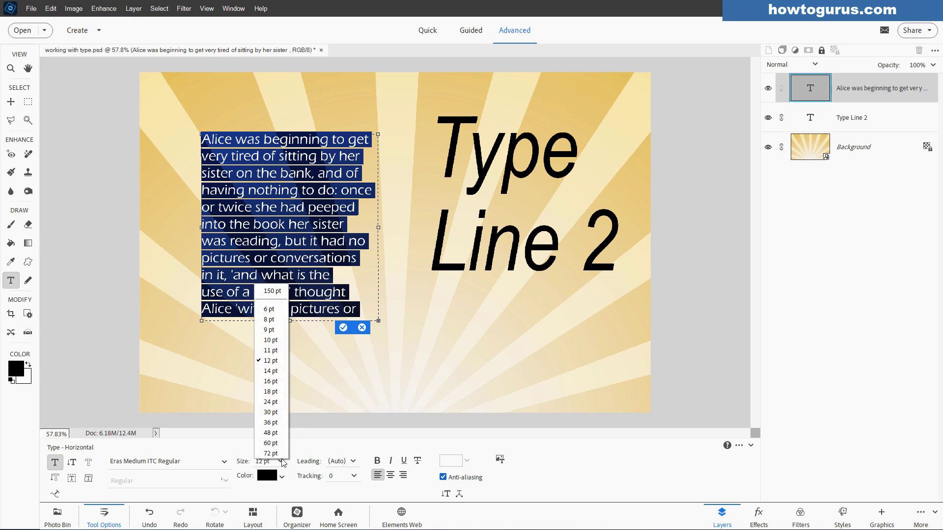
left_click(271, 371)
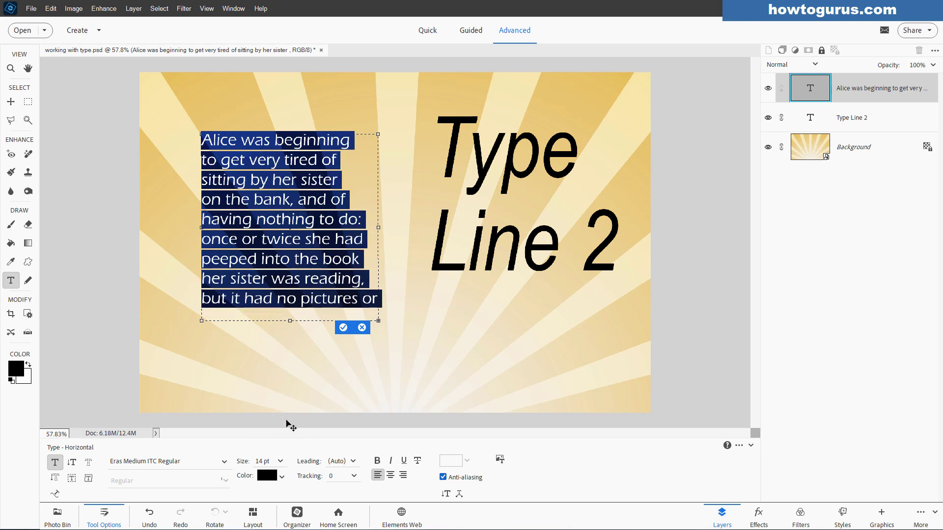
left_click(280, 461)
left_click(278, 342)
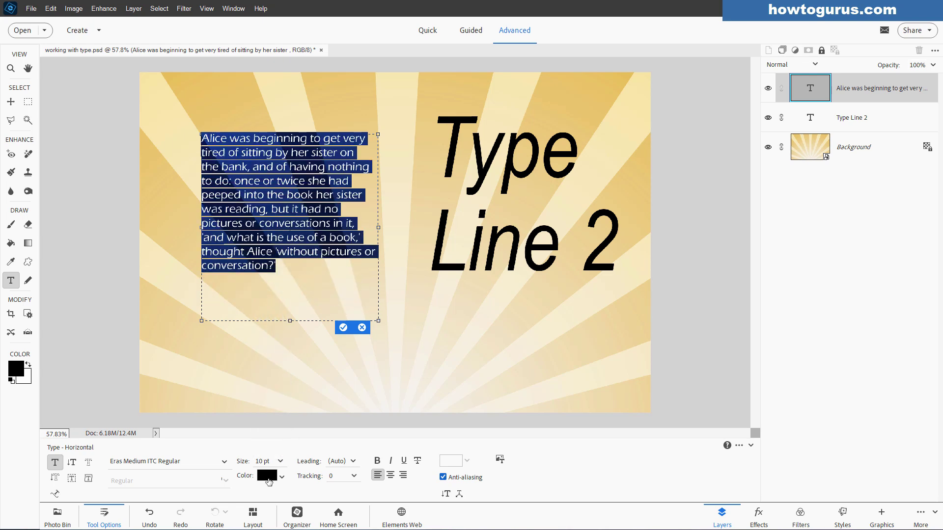
Step: Colour the passage with the bright red swatch and commit the text edit
left_click(282, 478)
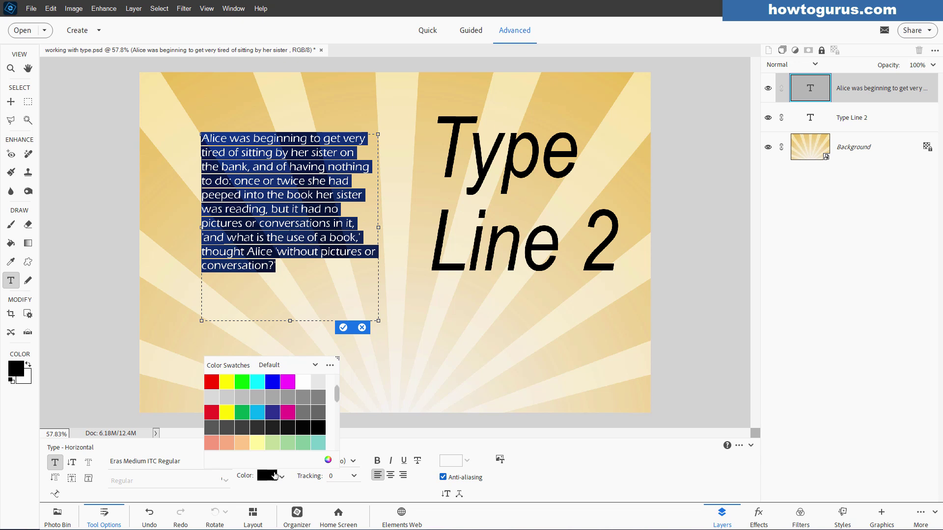
left_click(213, 383)
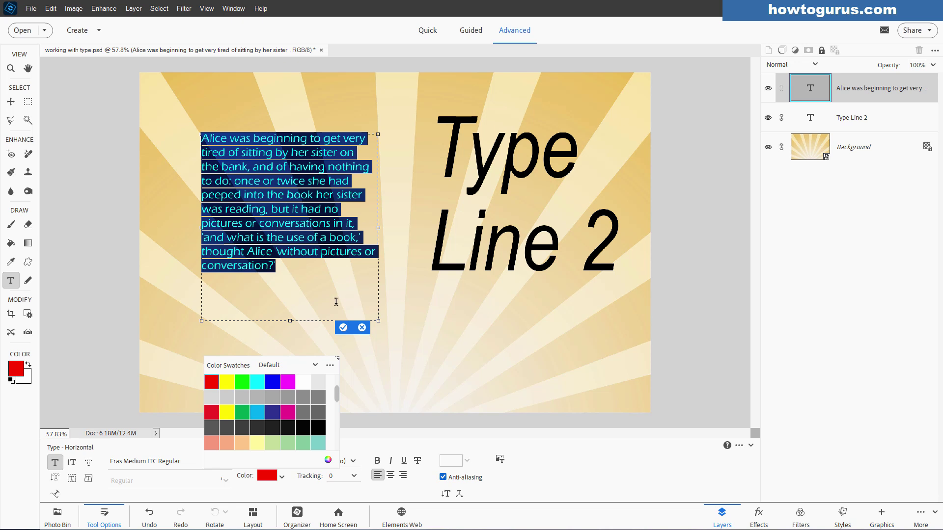
left_click(342, 327)
key("v")
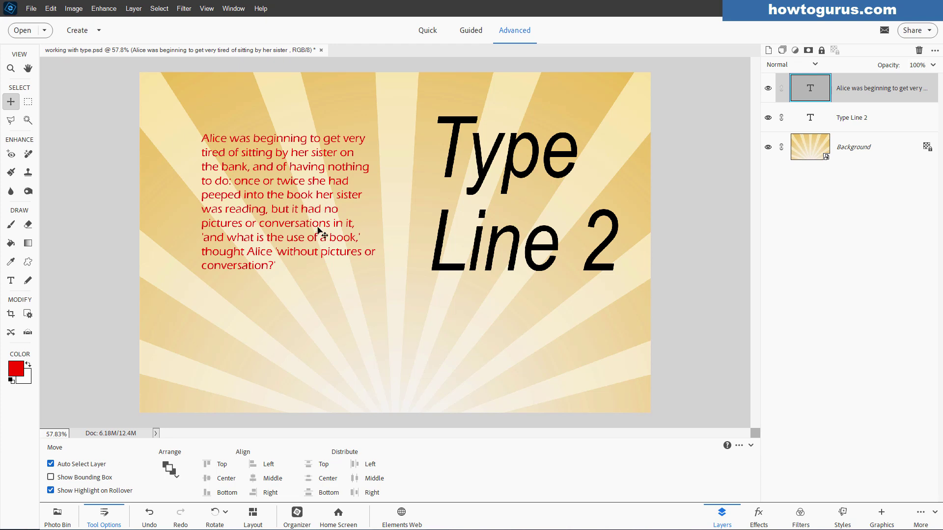
Step: Select the whole passage again, try the blue swatch on it, and set its text colour to black
key("t")
left_click(275, 209)
key("ctrl+a")
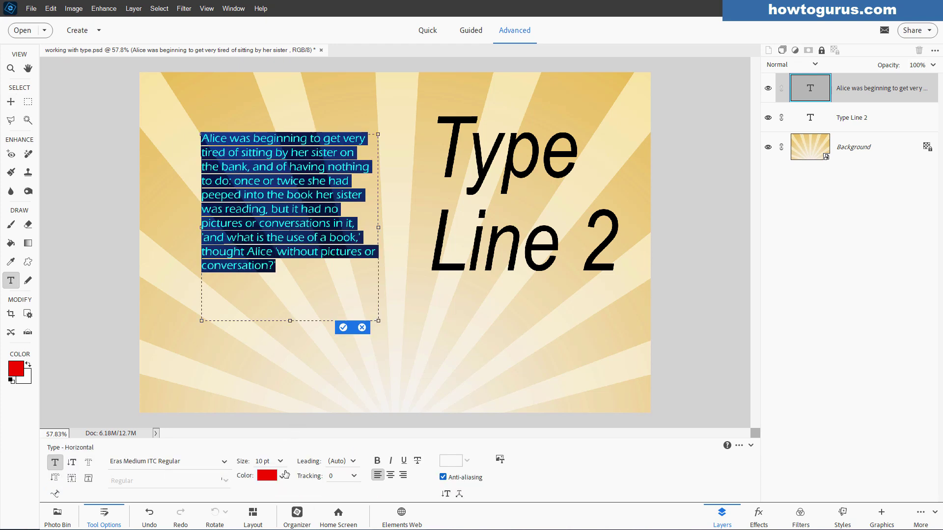
left_click(282, 476)
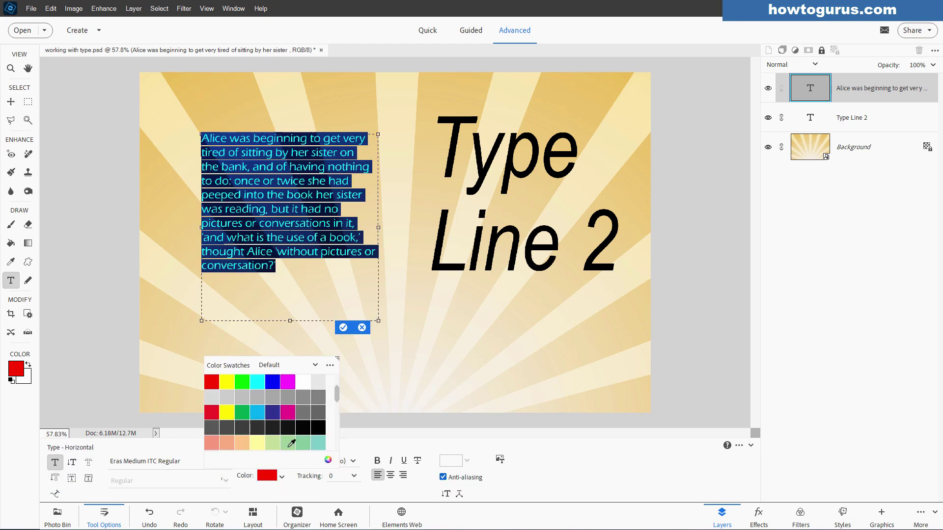
left_click(272, 381)
left_click(346, 327)
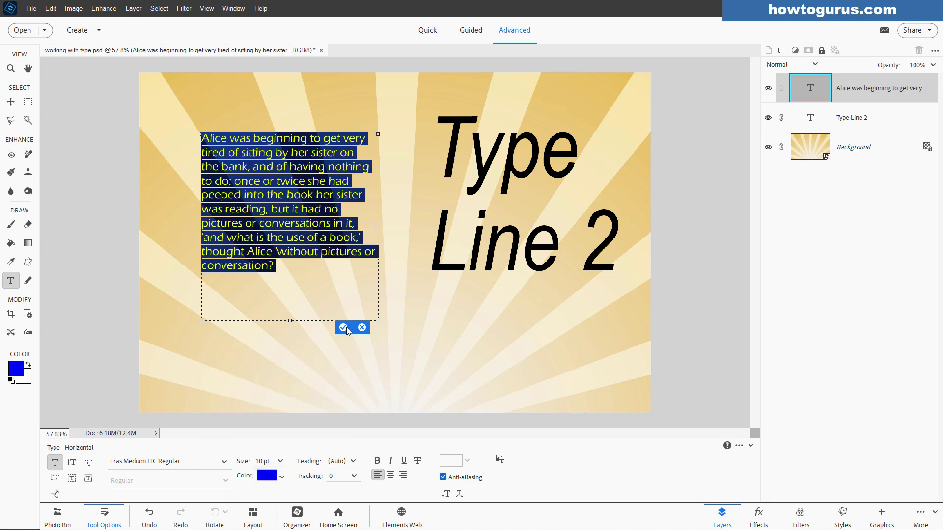
left_click(282, 477)
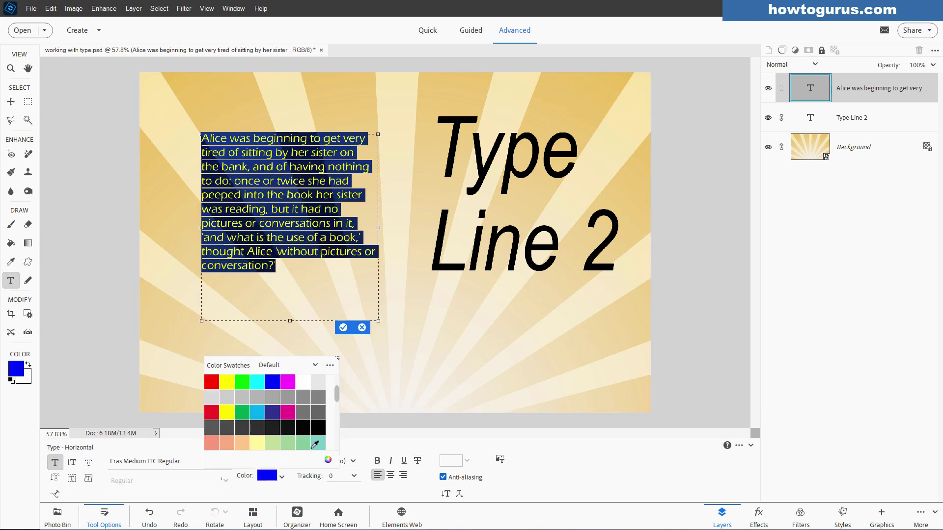
left_click(319, 428)
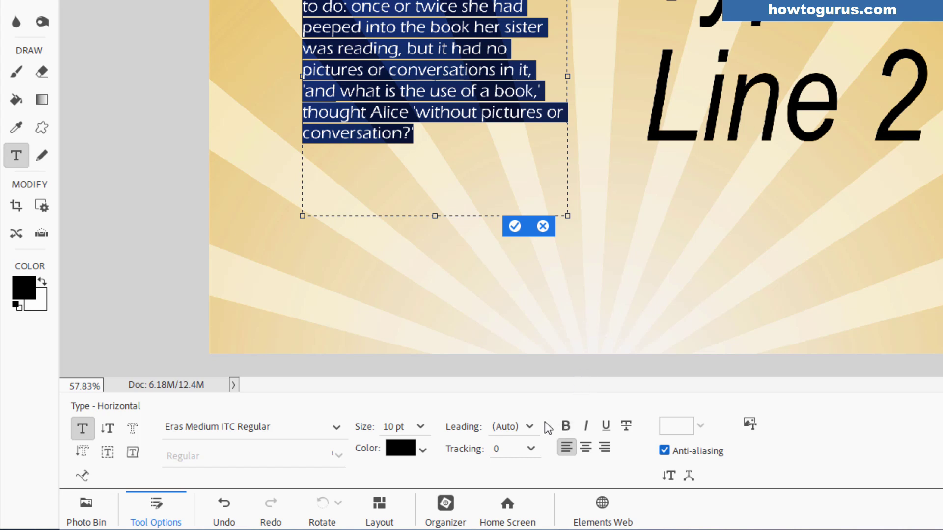
Step: Try a leading of 9 pt on the selected passage, and increase it to 15 pt
left_click(528, 425)
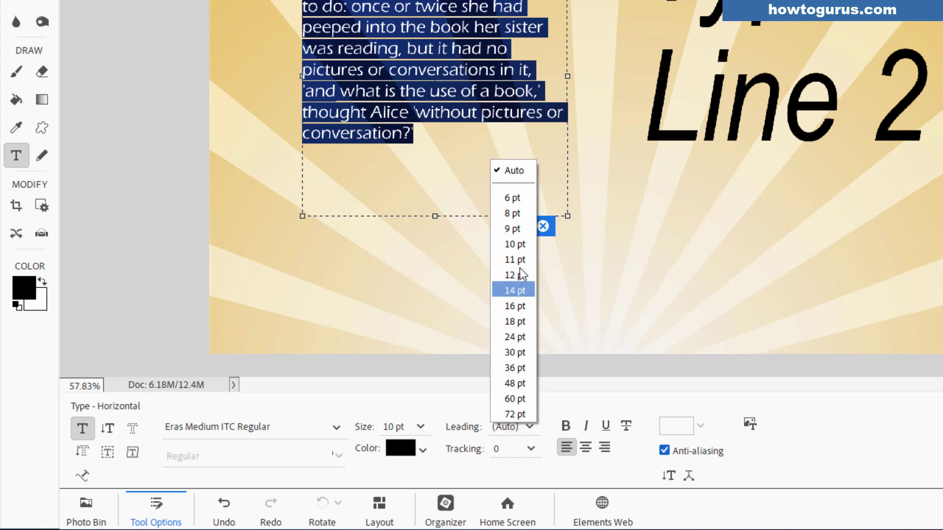
left_click(519, 227)
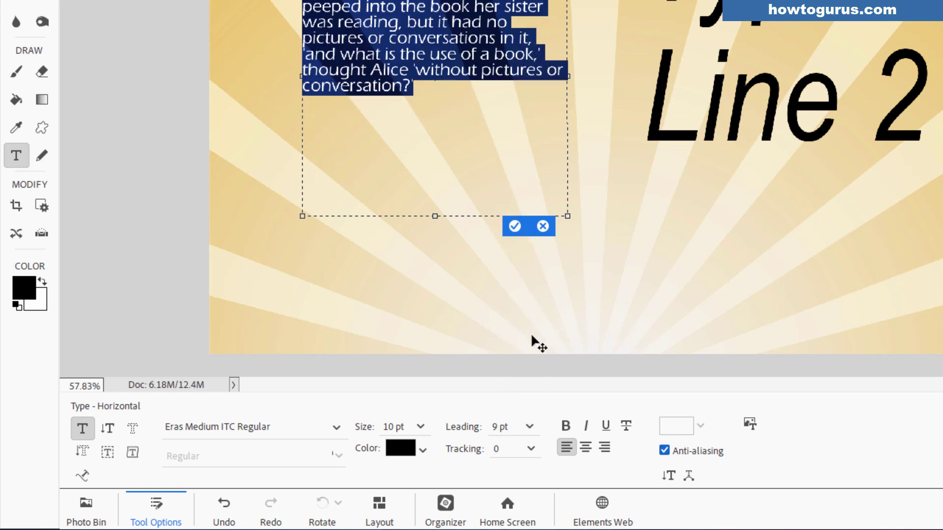
left_click_drag(467, 430, 469, 431)
Step: Try tracking values of 100 and -100 on the passage, reset the tracking to 0 and deselect the text
left_click(531, 450)
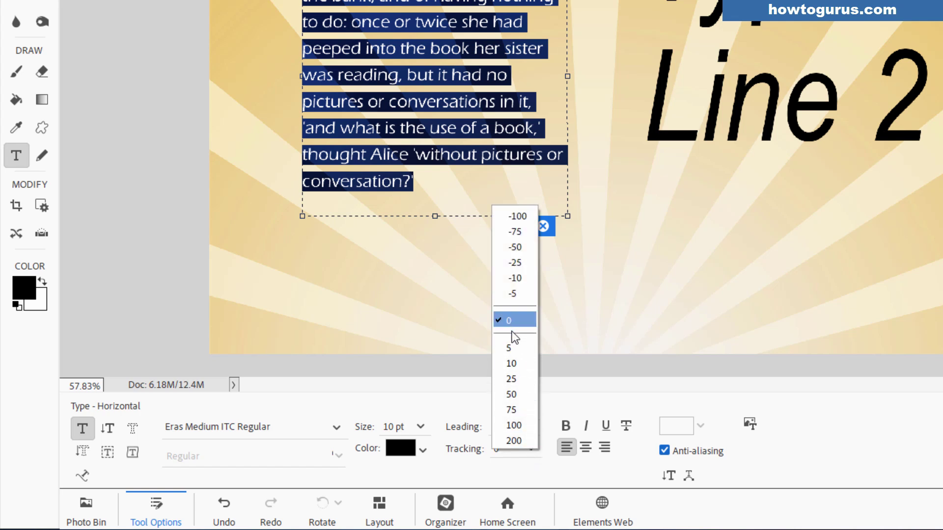
left_click(517, 425)
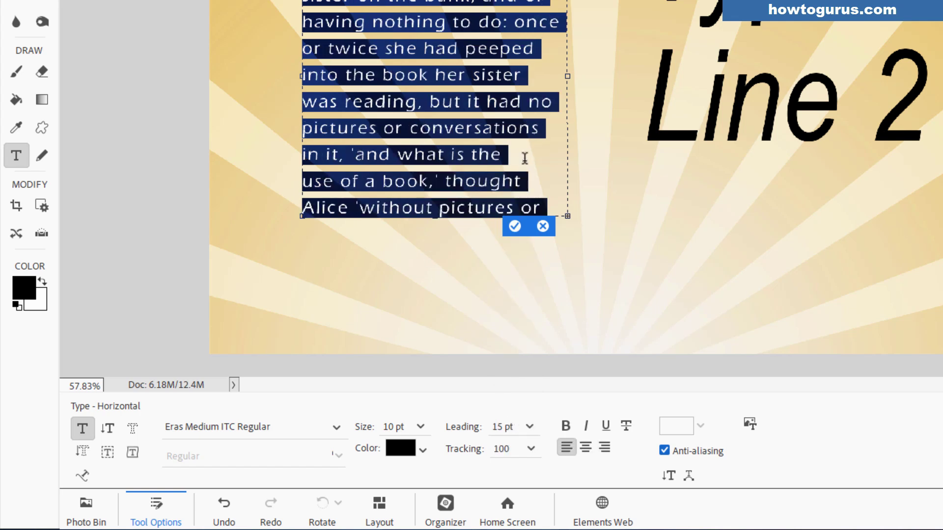
left_click(531, 450)
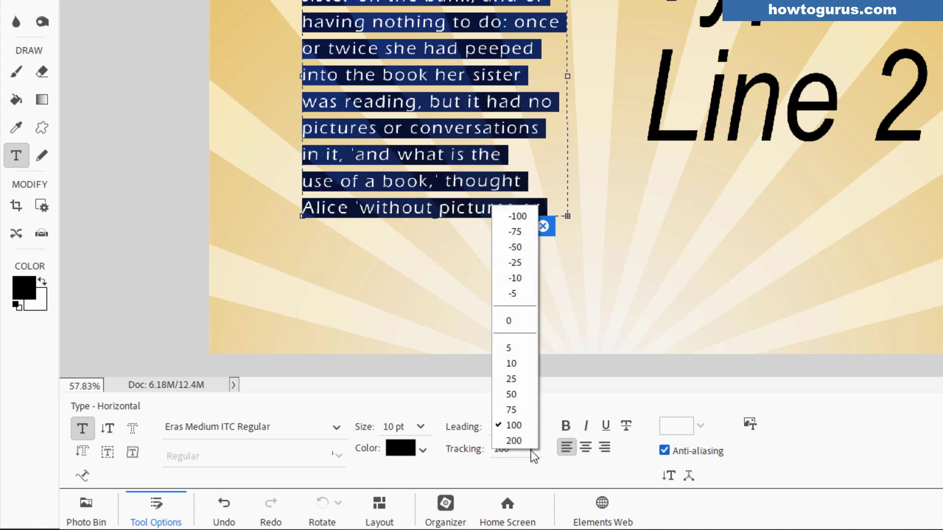
left_click(526, 217)
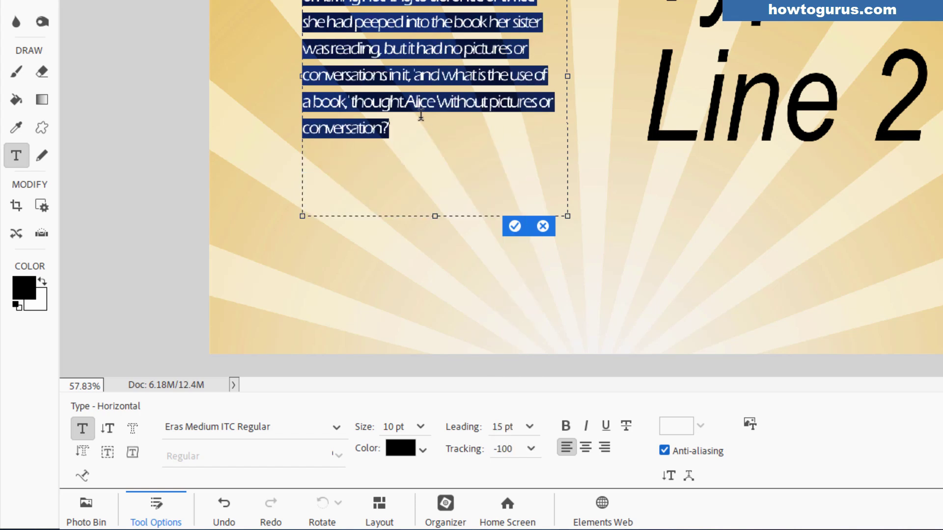
left_click(531, 449)
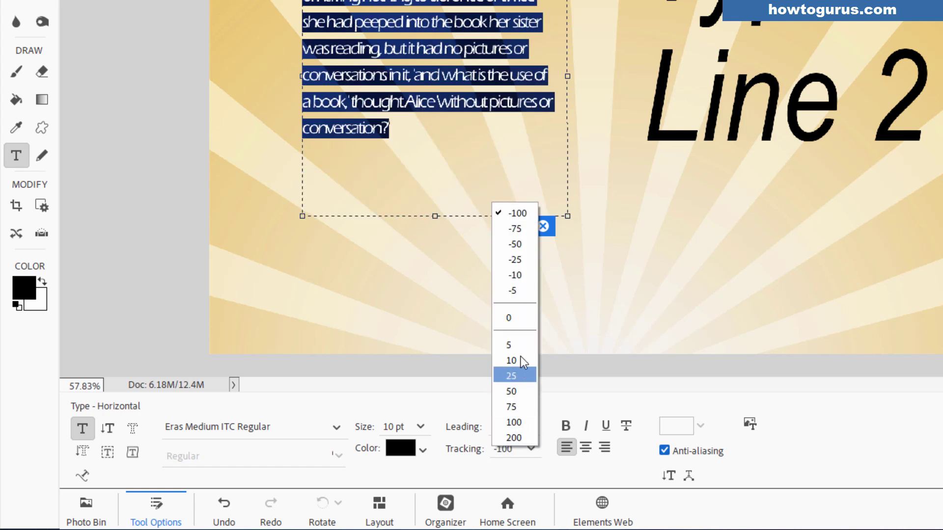
left_click(506, 316)
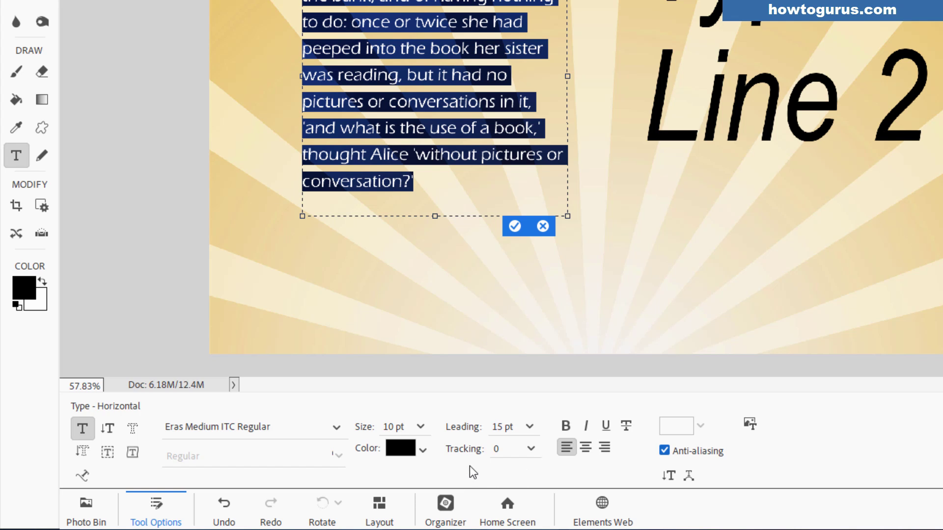
left_click(491, 191)
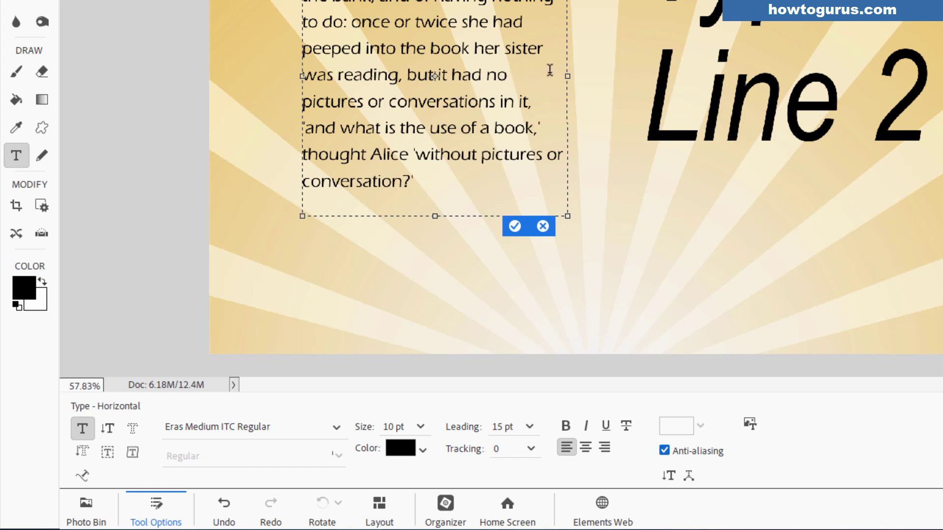
Step: Try tracking values of 10 and 50 on the line "was reading, but it had no", and reset its tracking to 0
left_click_drag(511, 78, 302, 79)
left_click(530, 449)
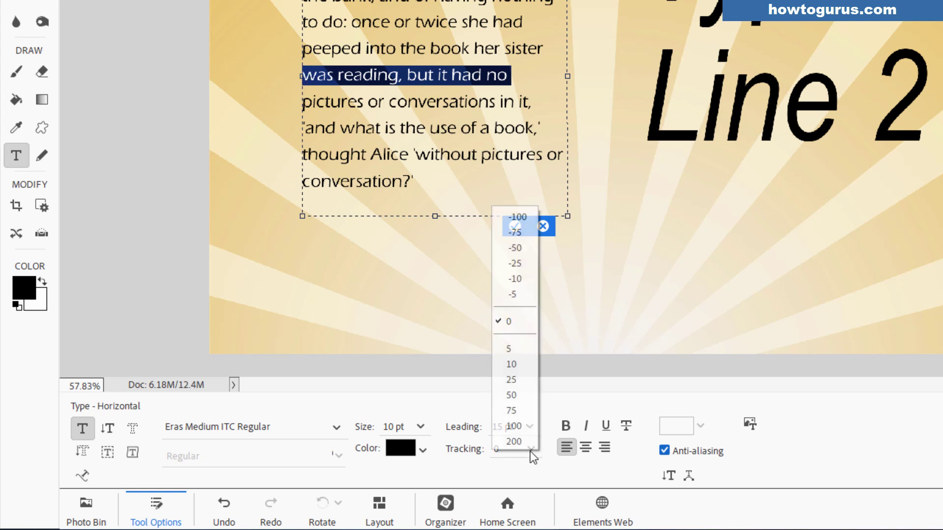
left_click(515, 362)
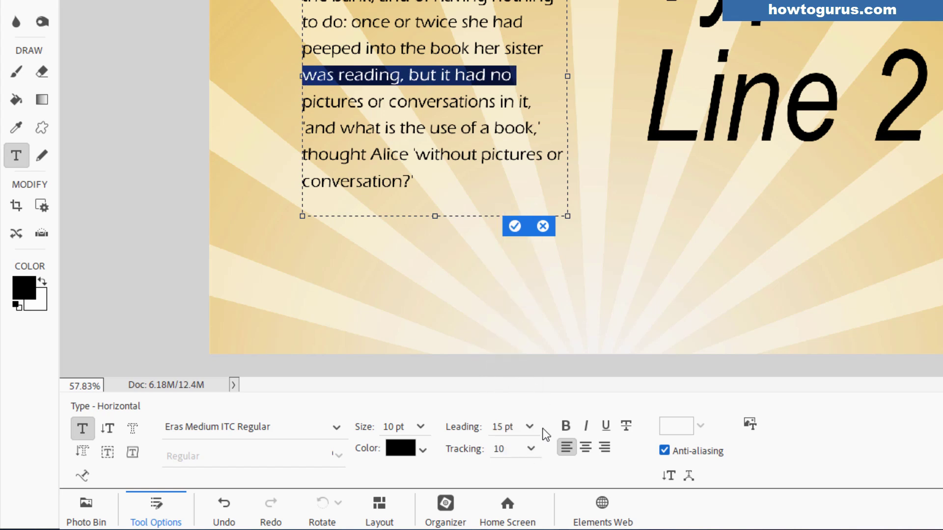
left_click(530, 449)
left_click(513, 391)
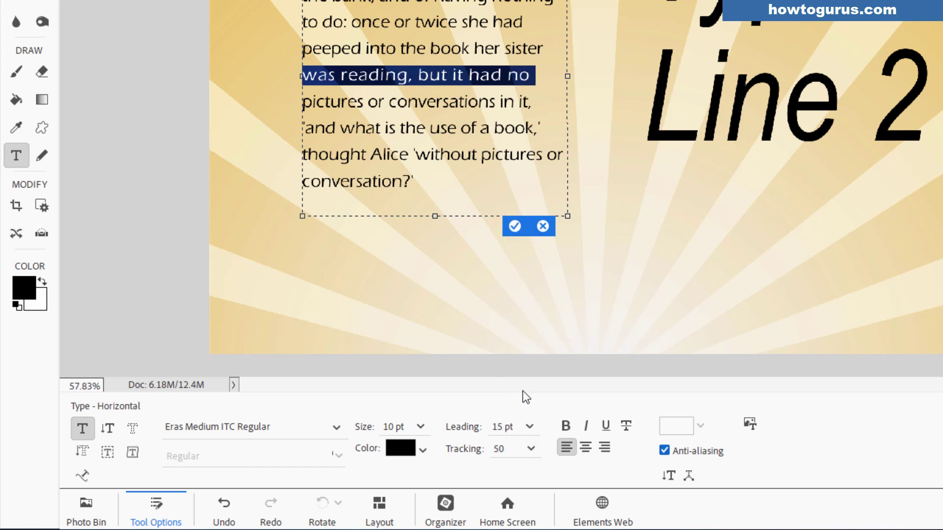
left_click(401, 82)
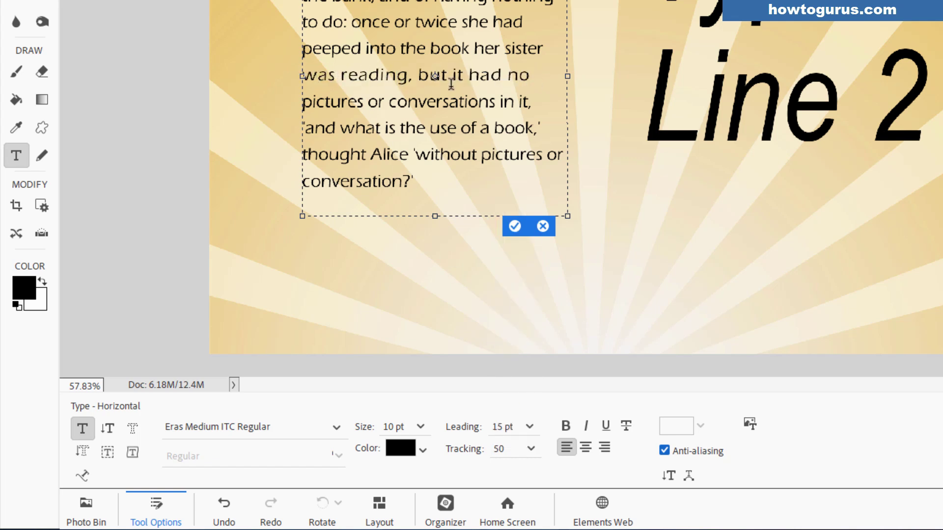
left_click_drag(534, 74, 301, 74)
left_click(530, 449)
left_click(505, 317)
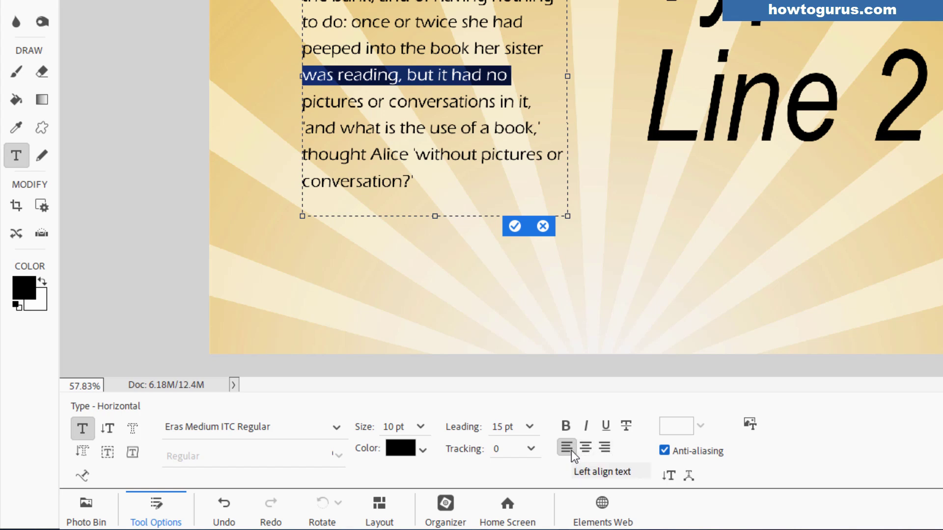
Step: Try centre and right alignment on the passage, and return it to left alignment
left_click(586, 449)
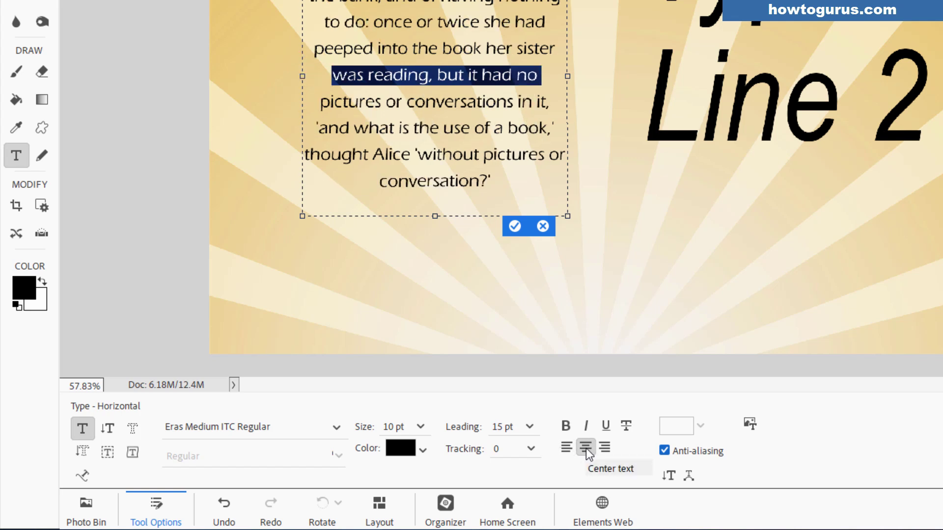
left_click(605, 448)
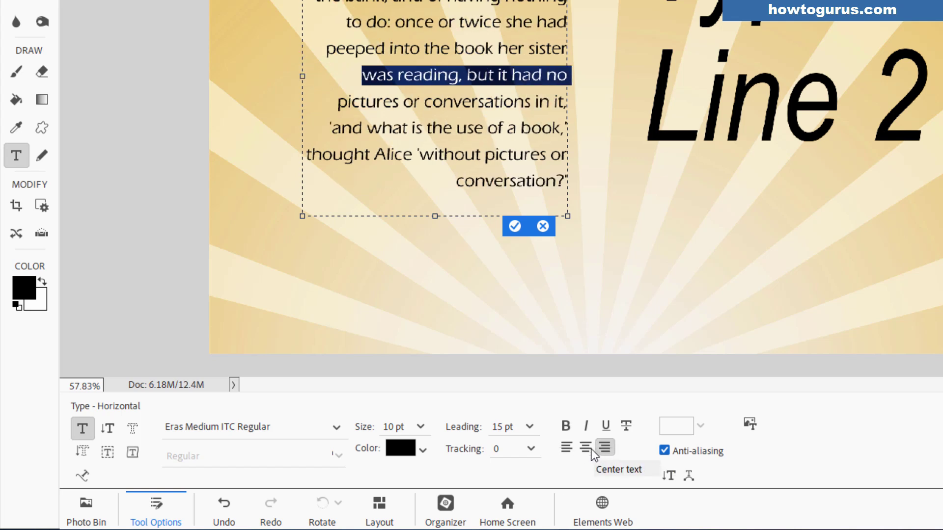
left_click(567, 448)
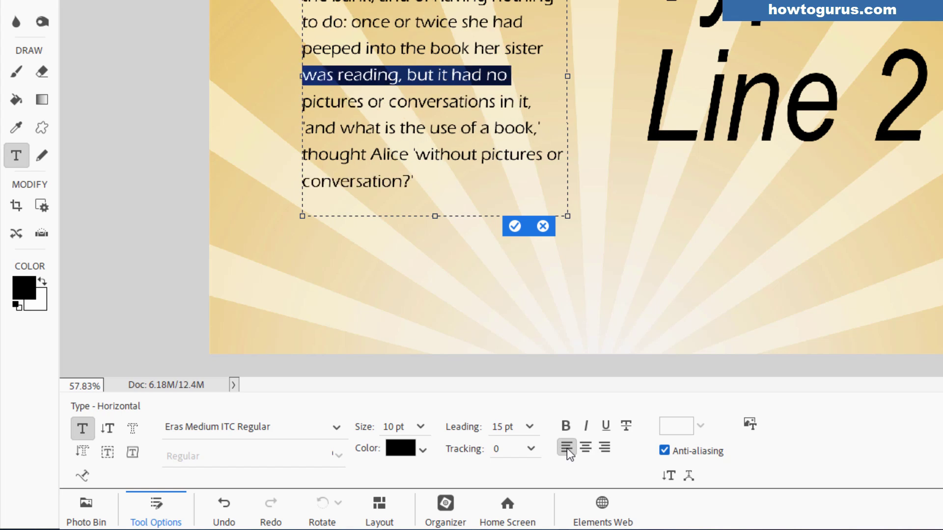
left_click(586, 448)
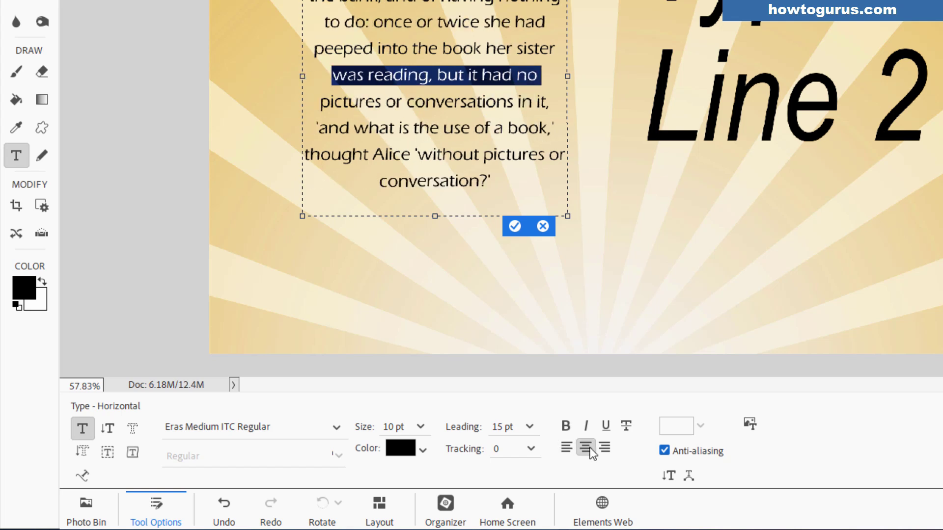
left_click(604, 448)
left_click(567, 448)
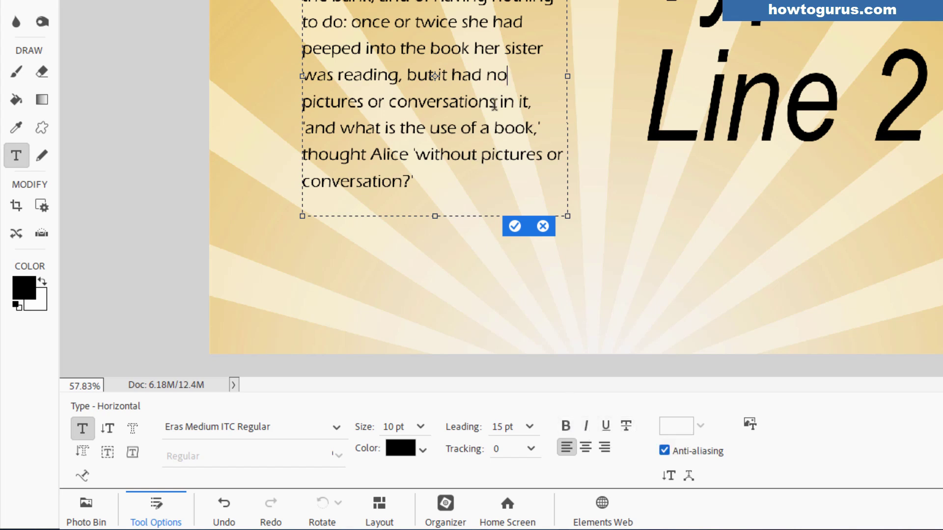
Step: Make the line "was reading, but it had no" bold and deselect it
left_click_drag(511, 75, 302, 75)
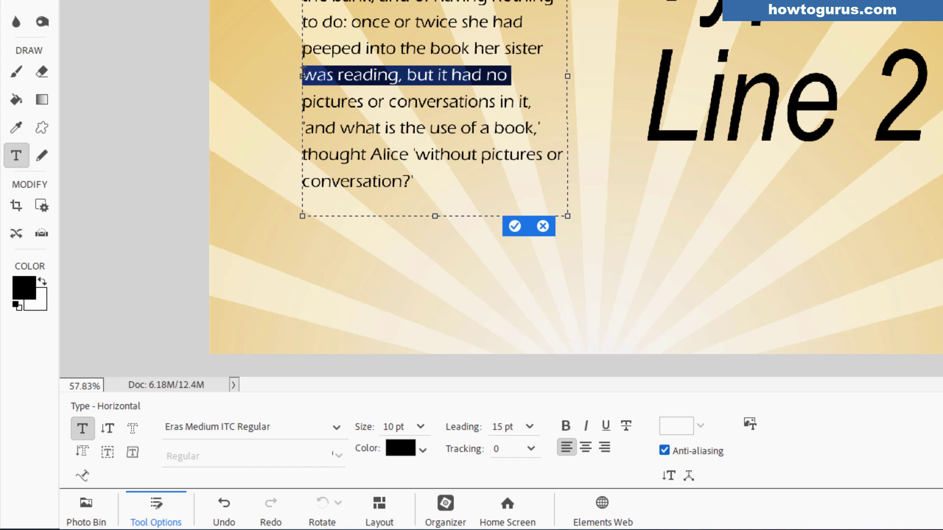
left_click(566, 425)
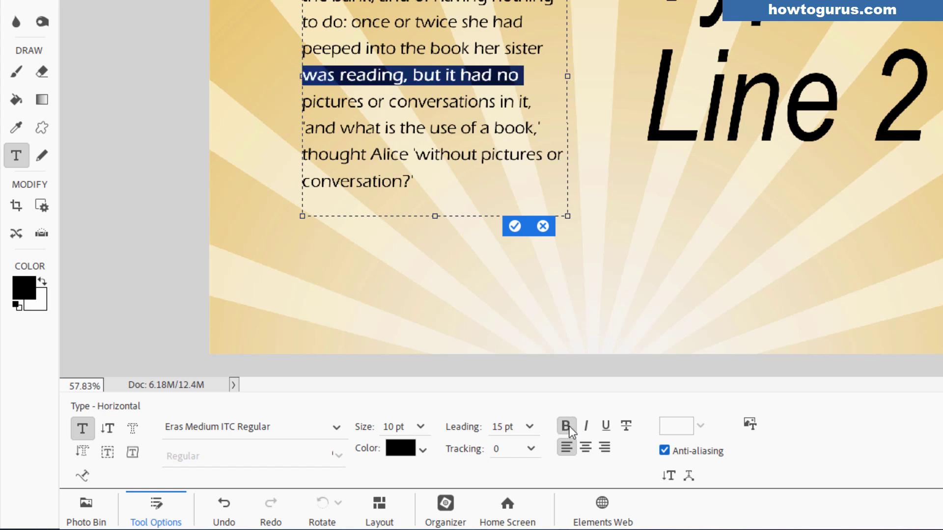
left_click(501, 79)
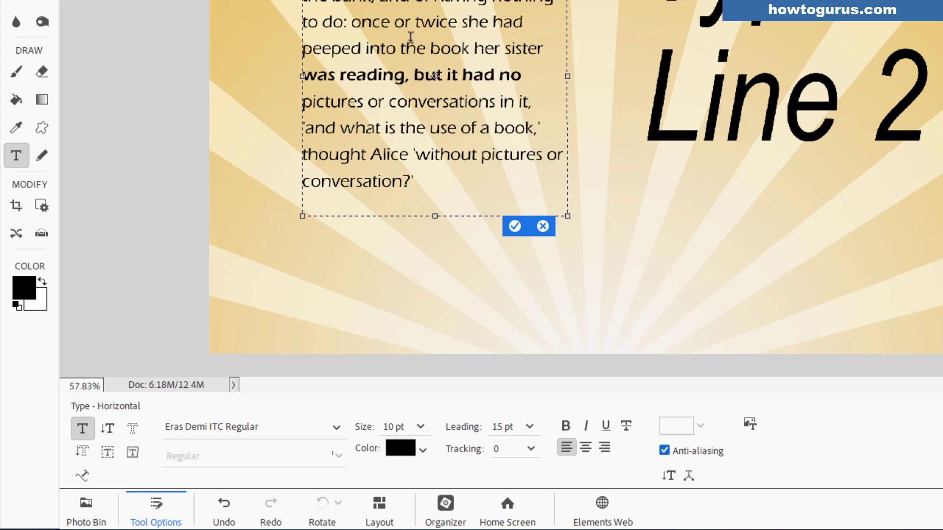
Step: Select the bold line again and try italic, underline and strikethrough on it, turning each style off again
left_click_drag(521, 74, 302, 75)
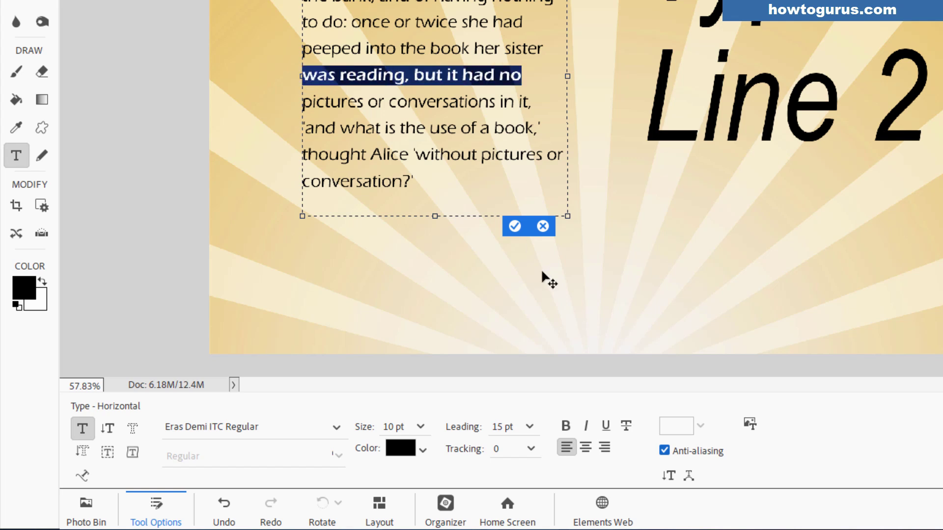
left_click(587, 427)
left_click(587, 427)
left_click(605, 428)
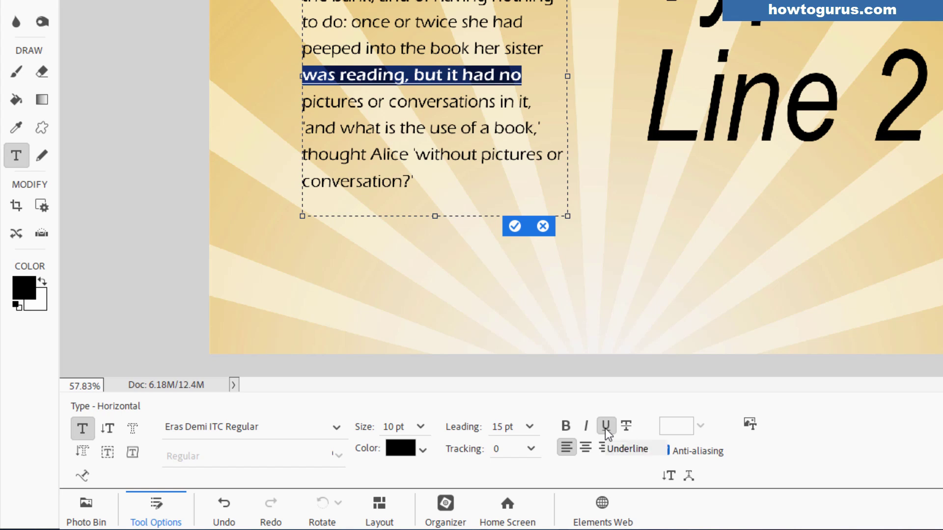
left_click(605, 428)
left_click(624, 428)
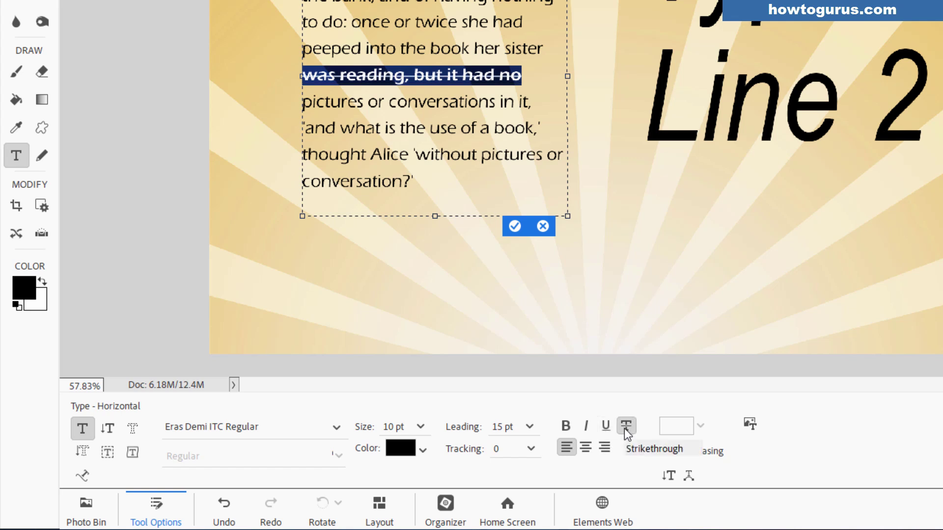
left_click(624, 428)
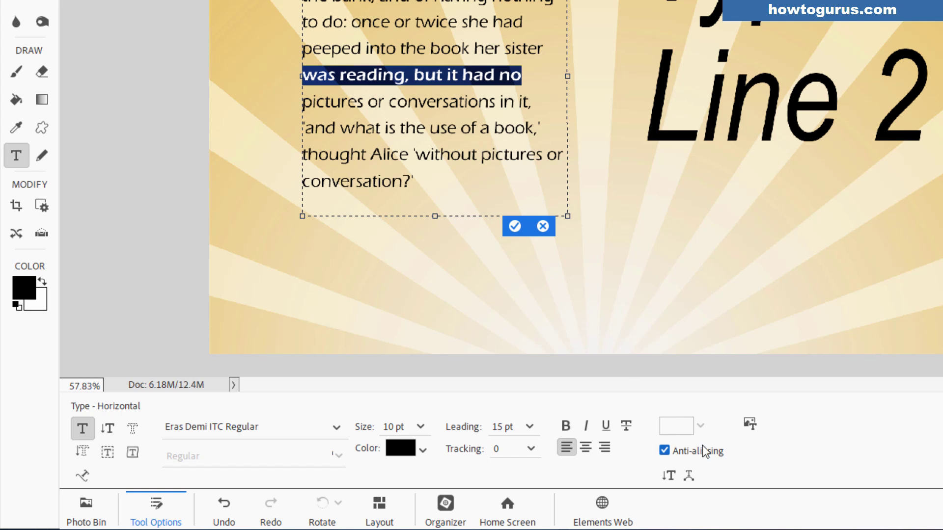
Step: Toggle the passage to vertical text orientation and back to horizontal
left_click(670, 476)
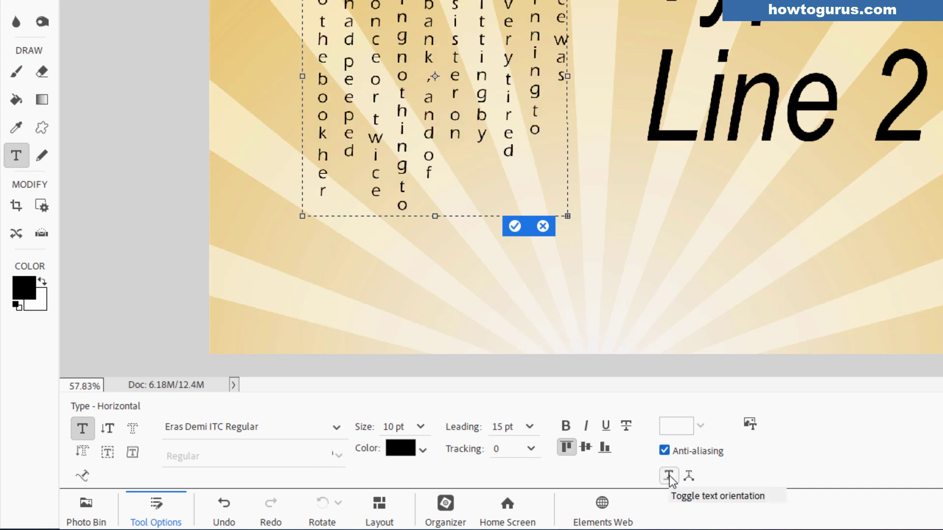
left_click(669, 476)
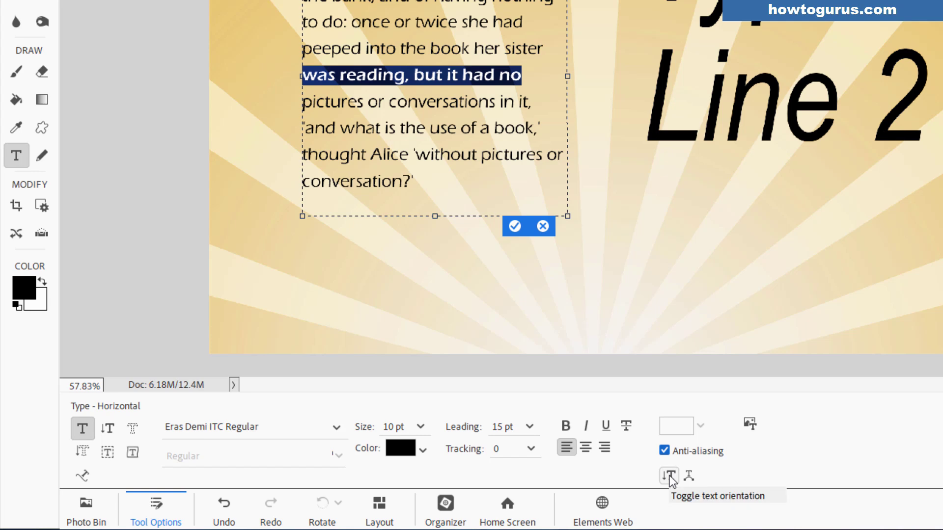
Step: Open Warp Text for the passage and try the Arc, Arch, Flag and Fish styles with the dialog moved off the text
left_click(689, 476)
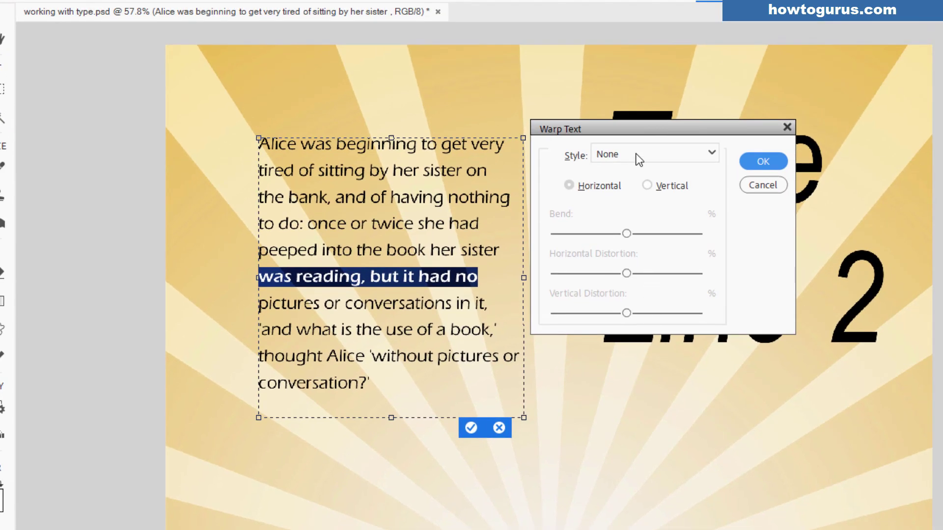
left_click_drag(644, 133, 761, 153)
left_click(829, 175)
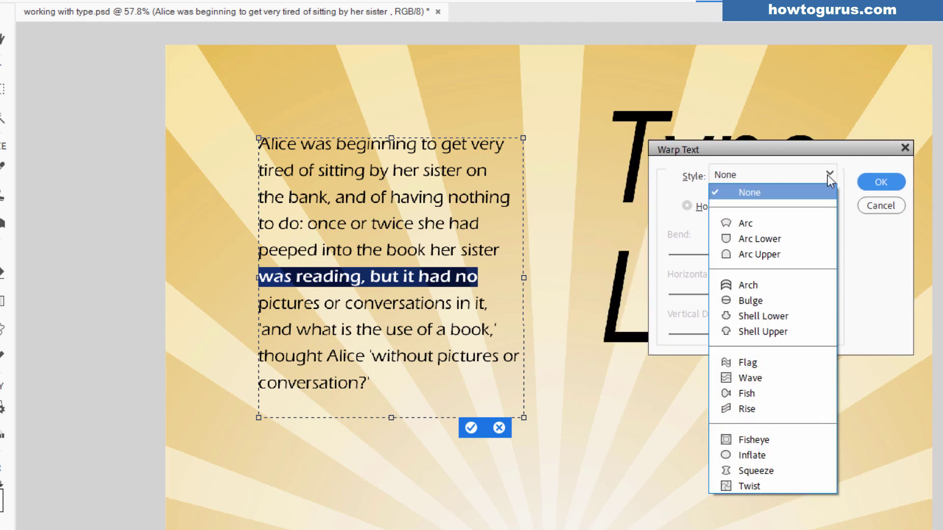
left_click(780, 222)
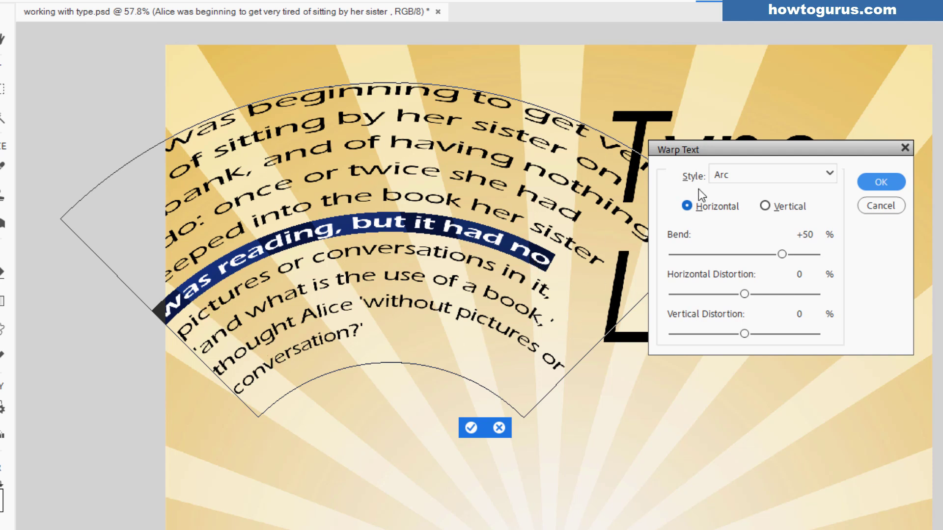
left_click(831, 173)
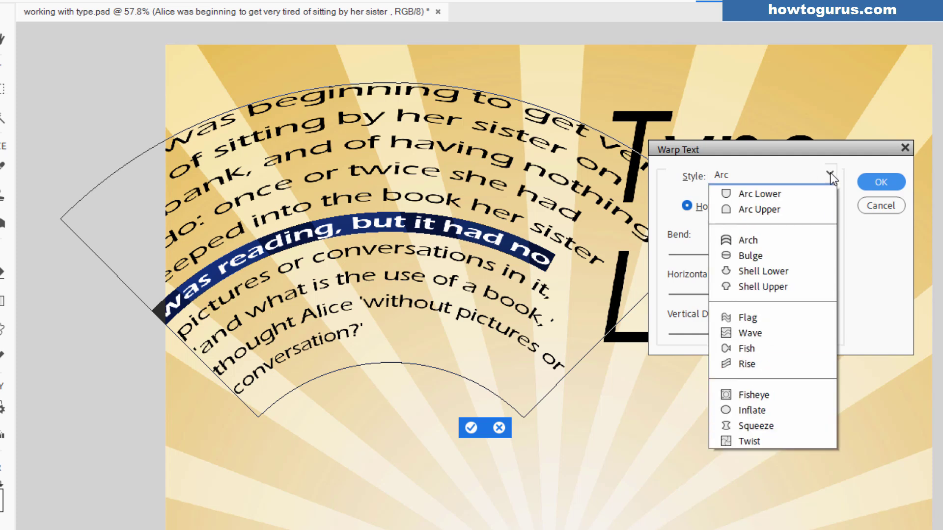
left_click(789, 279)
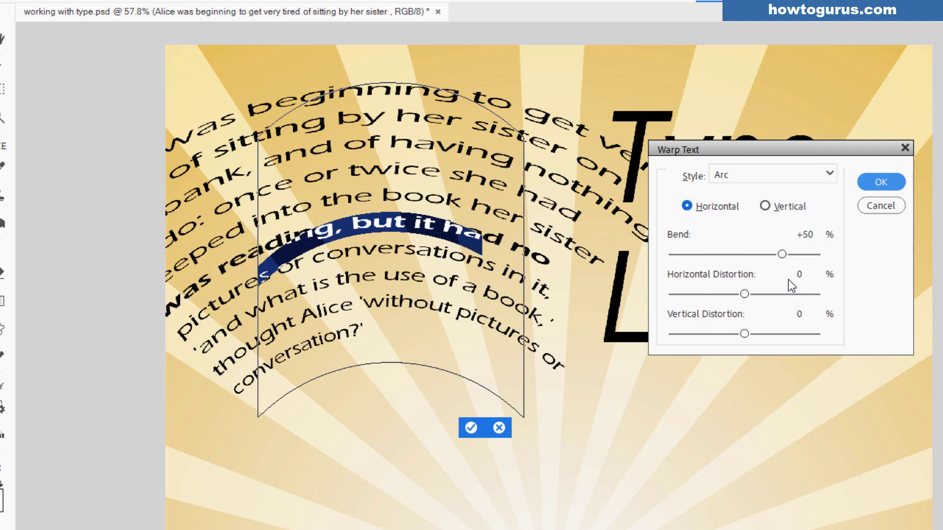
left_click(827, 176)
left_click(775, 357)
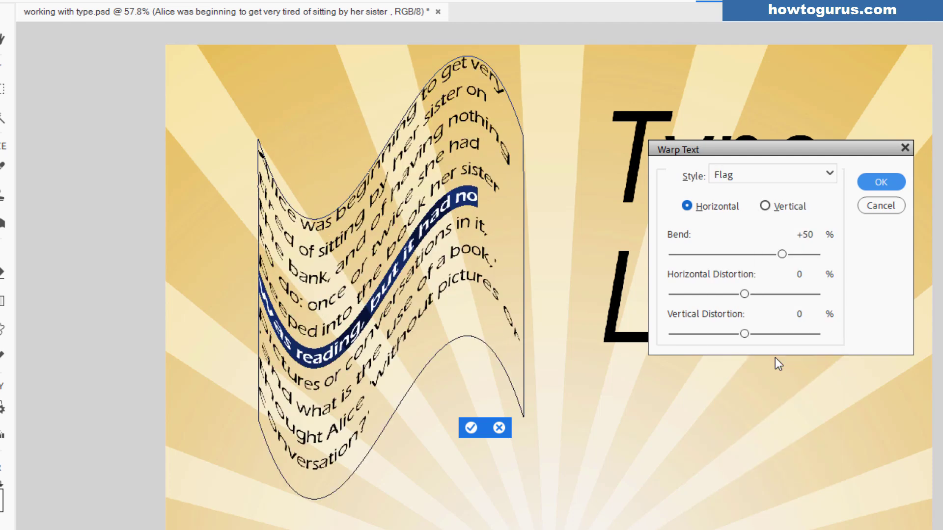
left_click(829, 175)
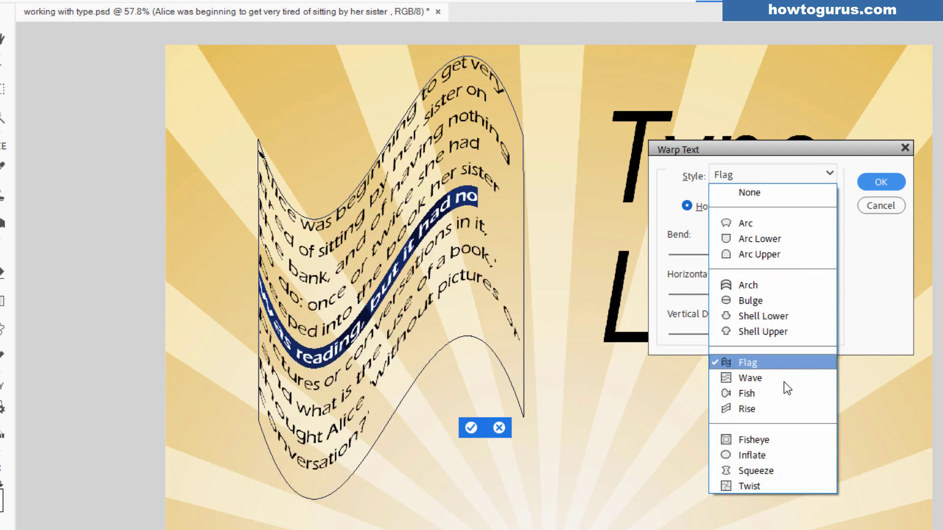
left_click(783, 394)
Step: Try an Arc warp with +30% bend, -3% horizontal and +41% vertical distortion, switch it to Vertical, and cancel the warp
left_click(821, 175)
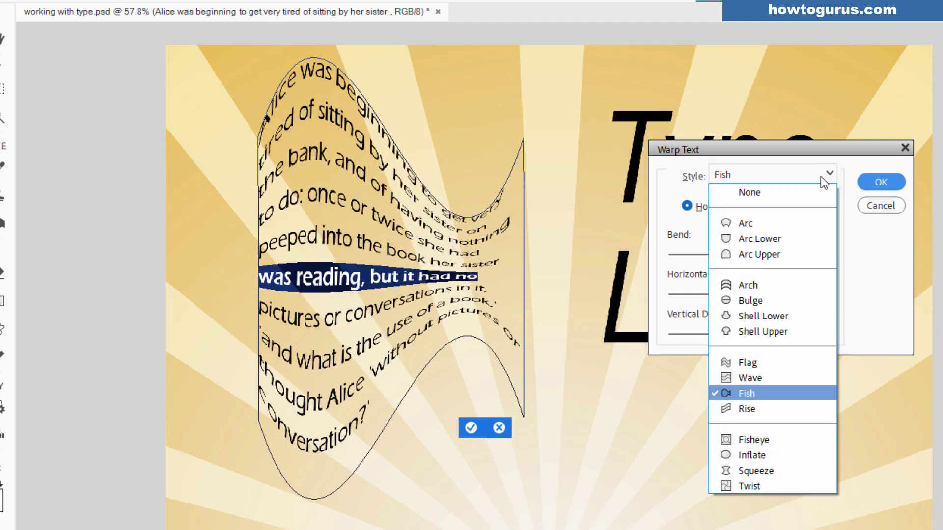
left_click(780, 223)
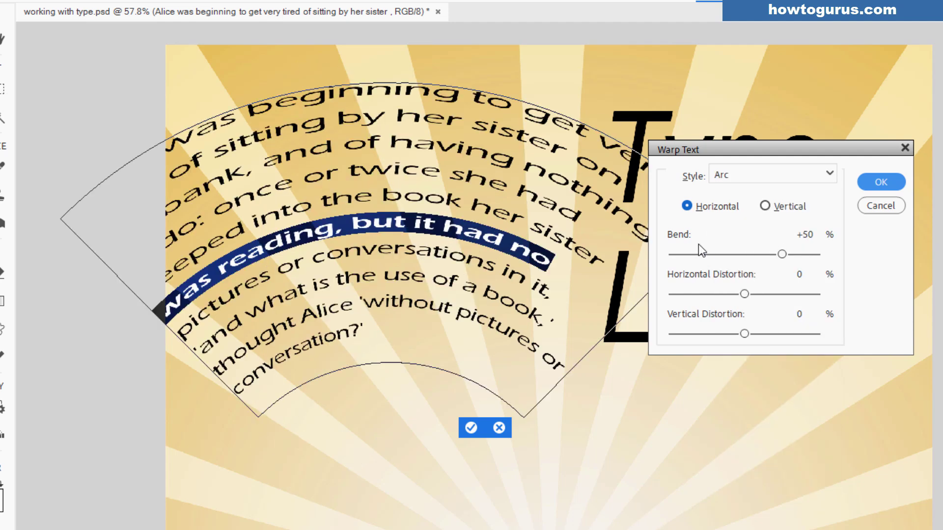
left_click_drag(781, 256, 767, 256)
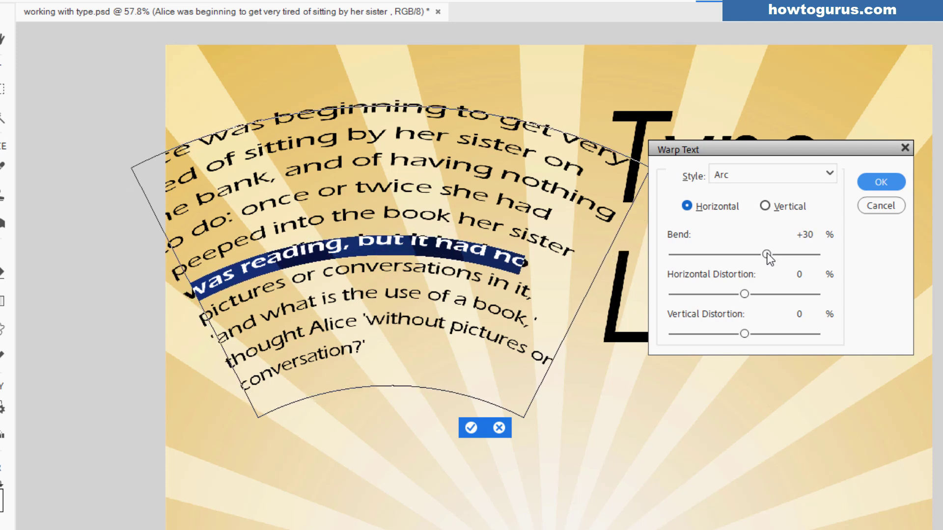
mouse_move(745, 294)
left_mouse_down()
mouse_move(779, 295)
mouse_move(716, 295)
mouse_move(742, 295)
left_mouse_up()
left_click_drag(745, 334, 778, 336)
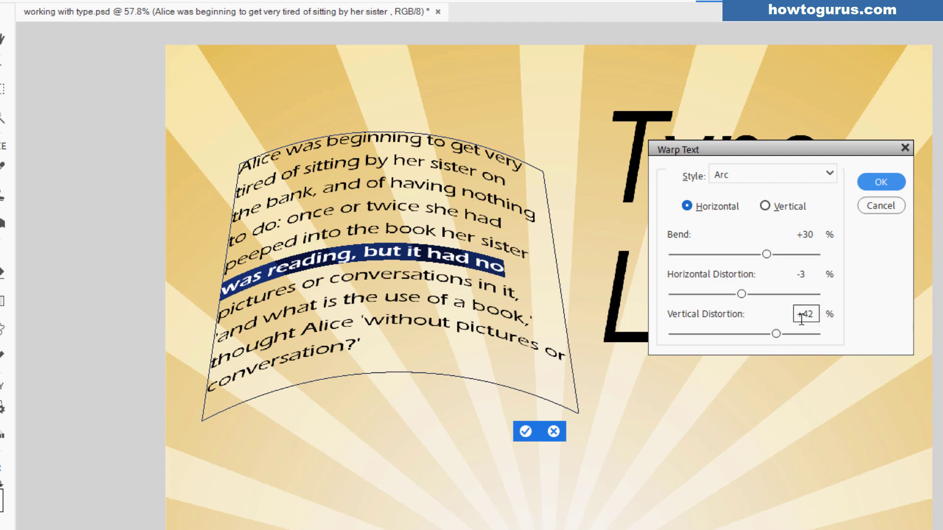
mouse_move(721, 319)
left_mouse_down()
mouse_move(740, 319)
mouse_move(718, 320)
mouse_move(727, 317)
left_mouse_up()
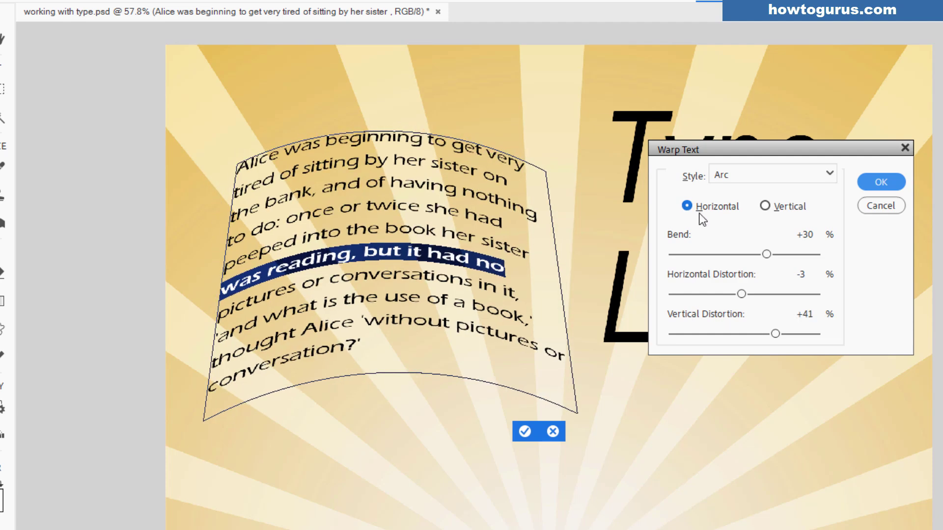
left_click(765, 207)
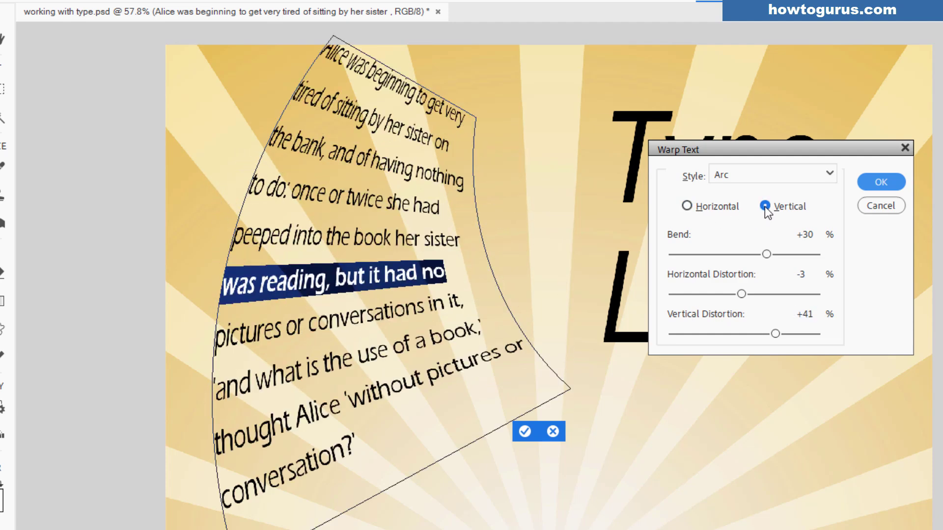
left_click(870, 208)
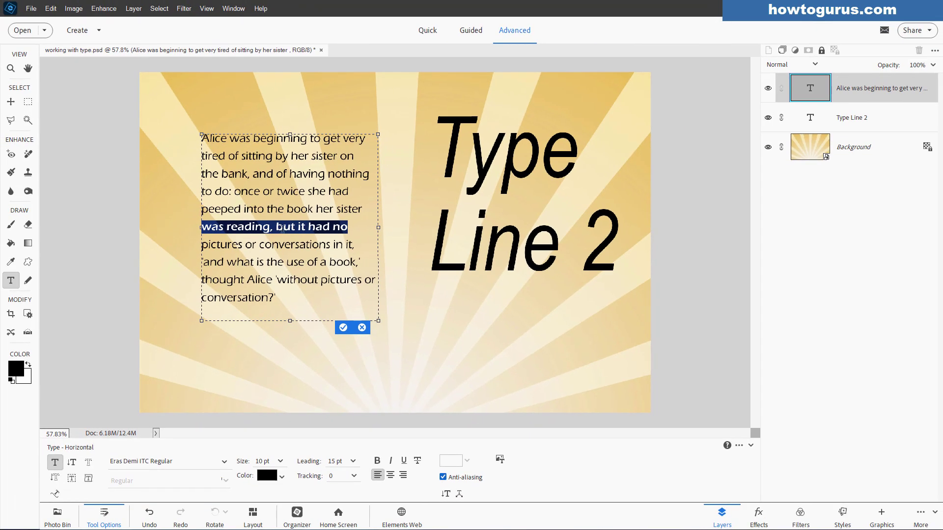
Step: Commit the text edit and open the Move tool's online help page in the browser
left_click(343, 328)
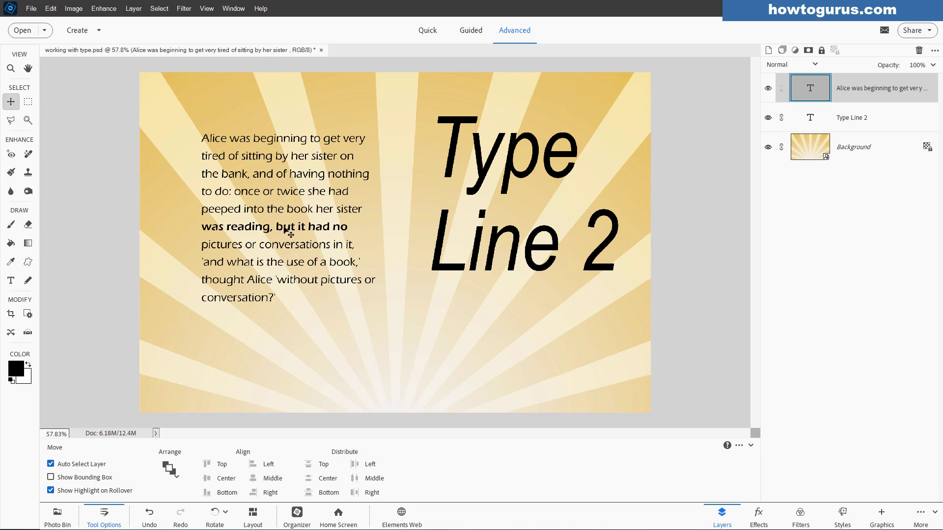
left_click(727, 446)
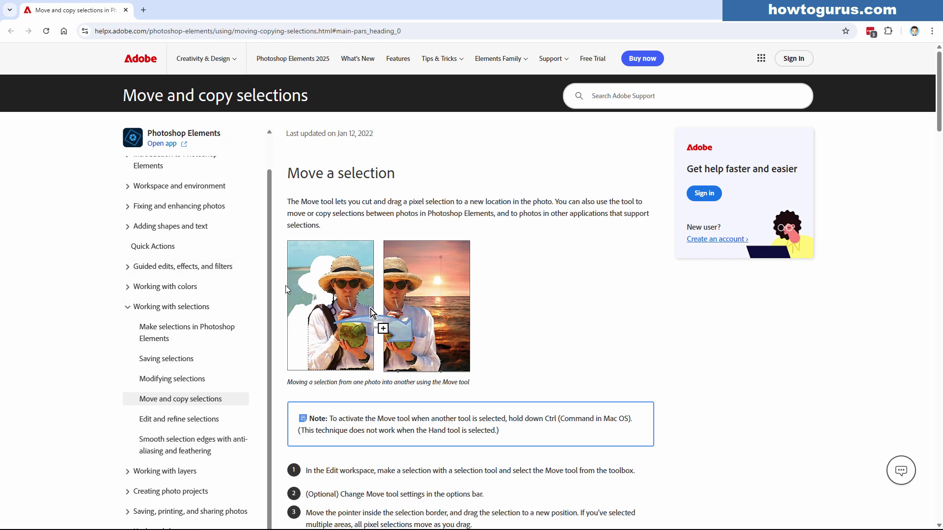
Step: Look over the Move tool help page, from the move-a-selection instructions to the tool options
scroll(248, 339, "down", 3)
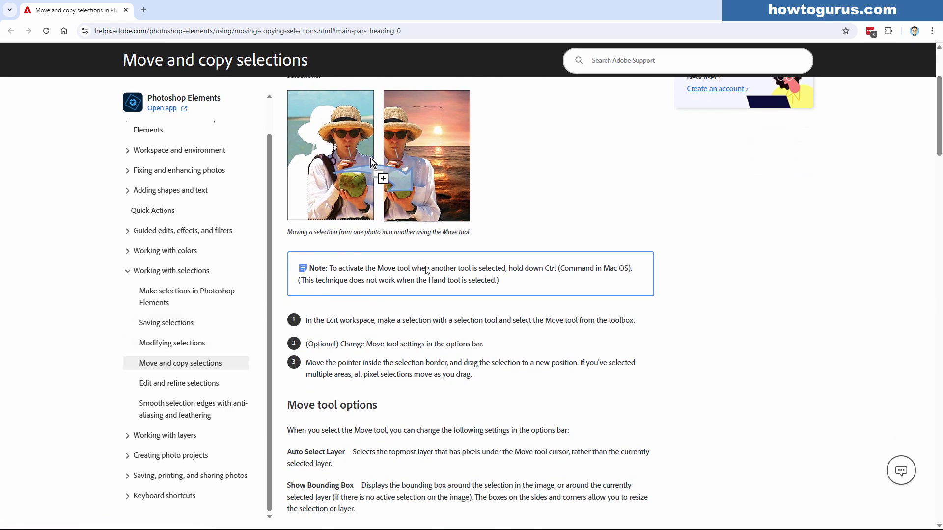
scroll(563, 320, "up", 3)
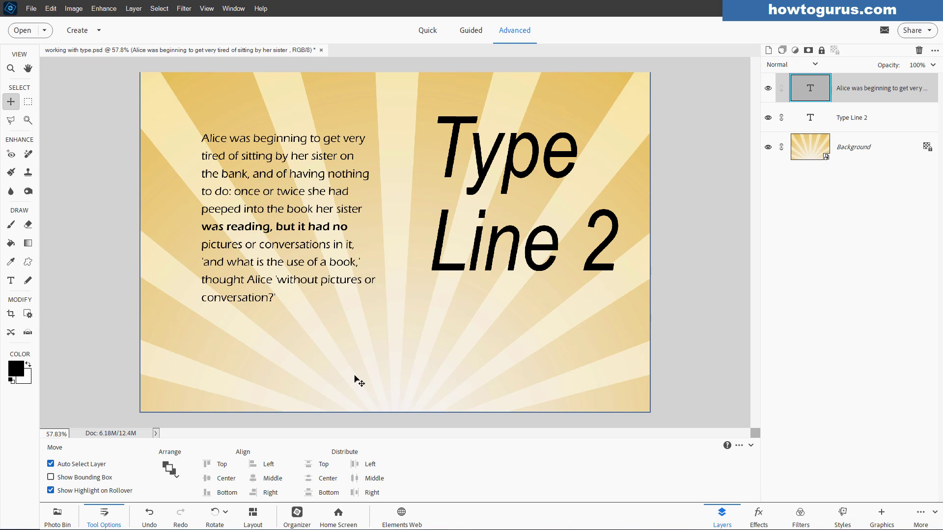
Step: Shift the "Type Line 2" heading slightly down and left, set its font to Arial Black, and commit the edit
left_click_drag(476, 249, 458, 268)
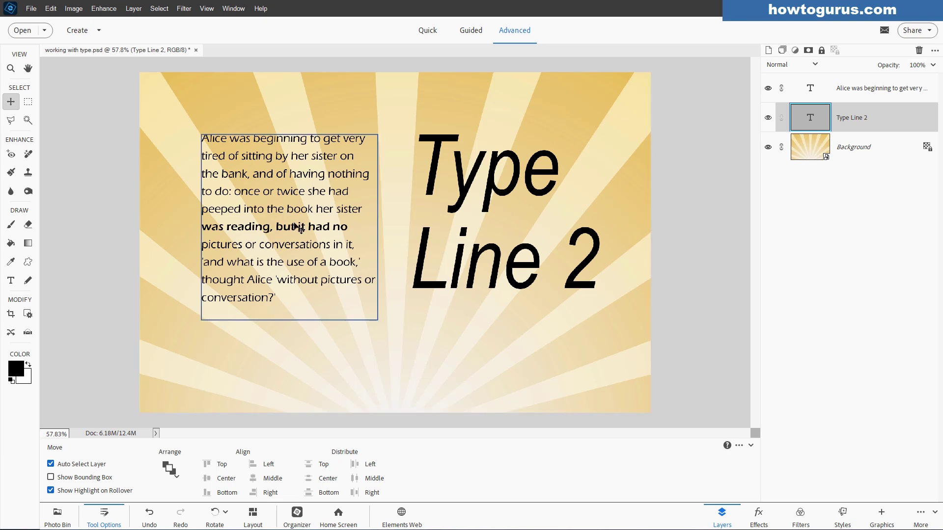
double_click(463, 258)
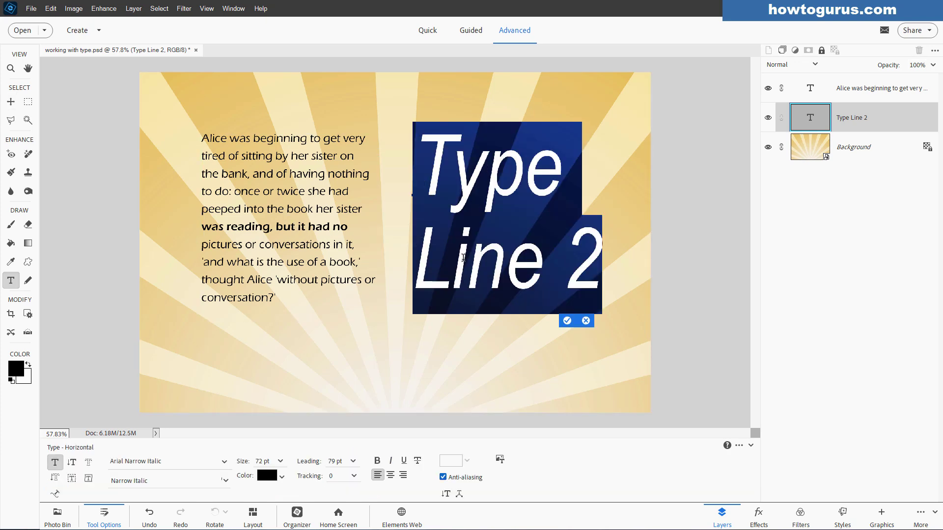
left_click(225, 462)
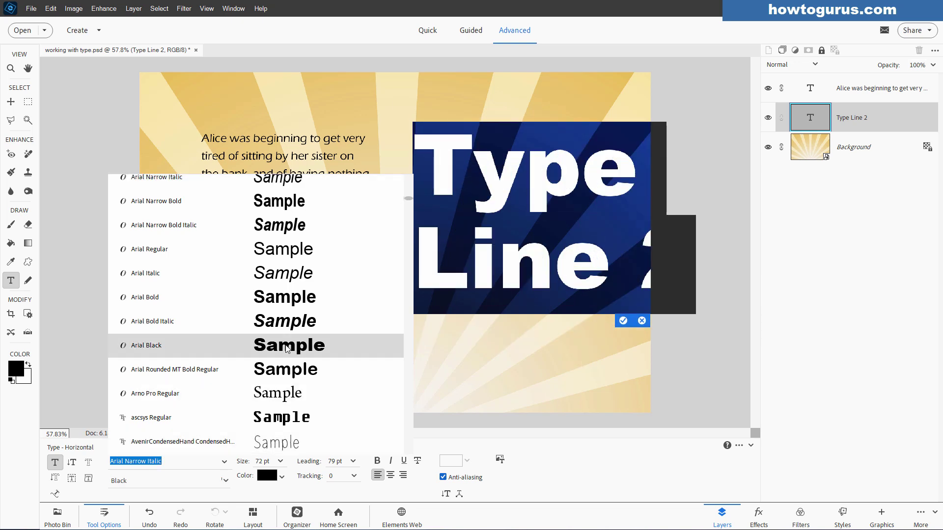
left_click(286, 344)
left_click(627, 322)
Step: Move the "Type Line 2" heading toward the middle of the canvas and hide the Alice paragraph layer
left_click_drag(582, 287, 431, 308)
left_click(768, 88)
Step: Try the red bevelled, pink-and-blue gradient, and red-and-yellow Complex layer styles on the heading, undoing each one
left_click(842, 516)
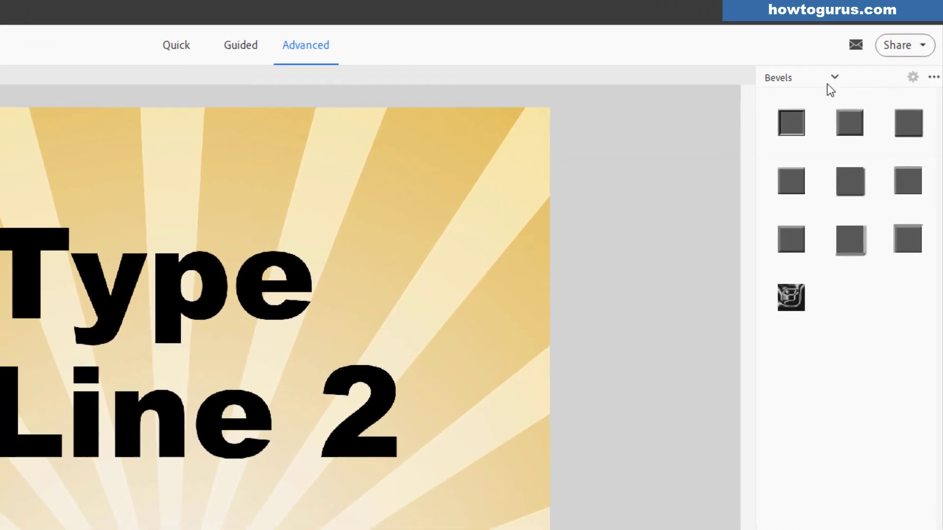
left_click(870, 52)
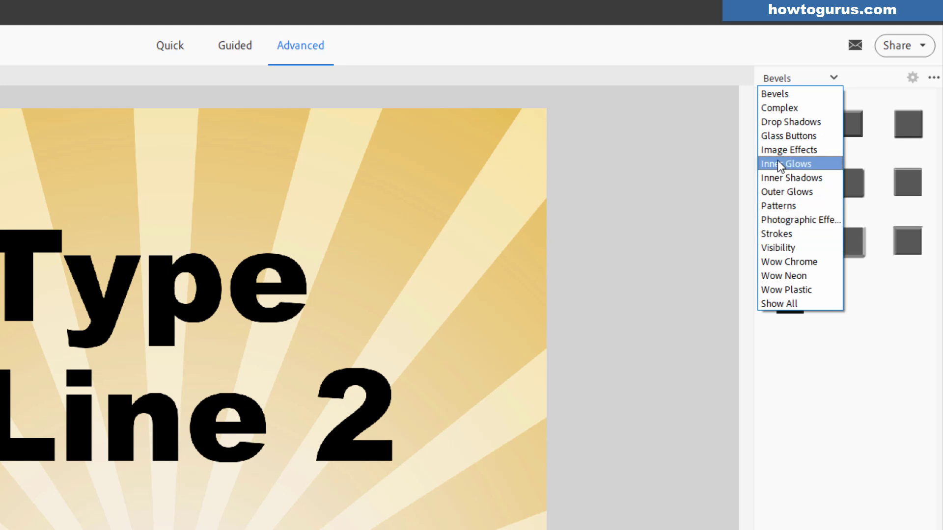
left_click(782, 108)
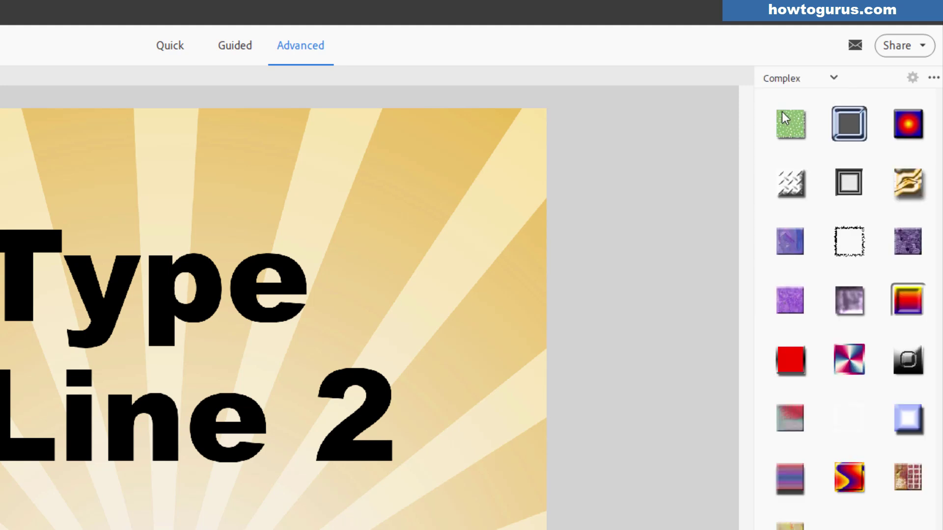
left_click(784, 377)
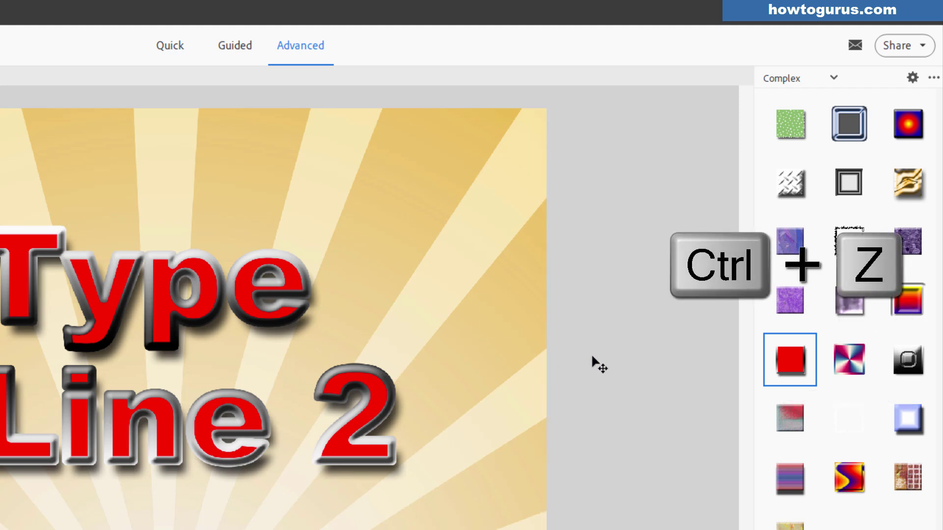
key("ctrl+z")
left_click(848, 363)
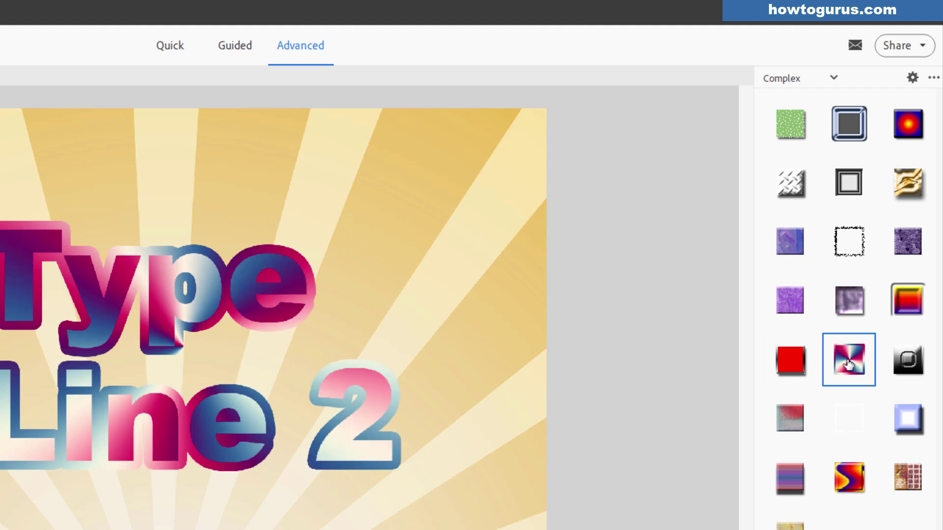
key("ctrl+z")
left_click(860, 466)
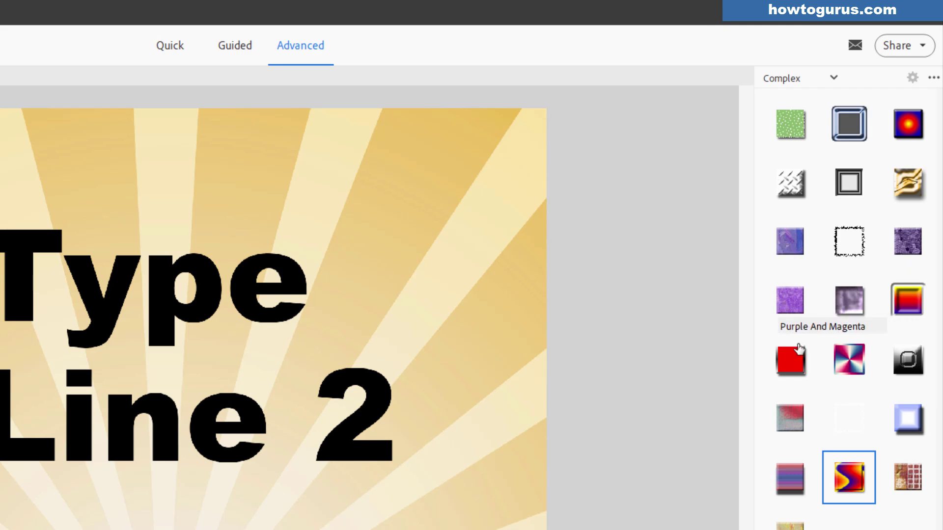
Step: Apply the red bevelled Complex style to the heading and open its style settings beside the text
left_click(790, 360)
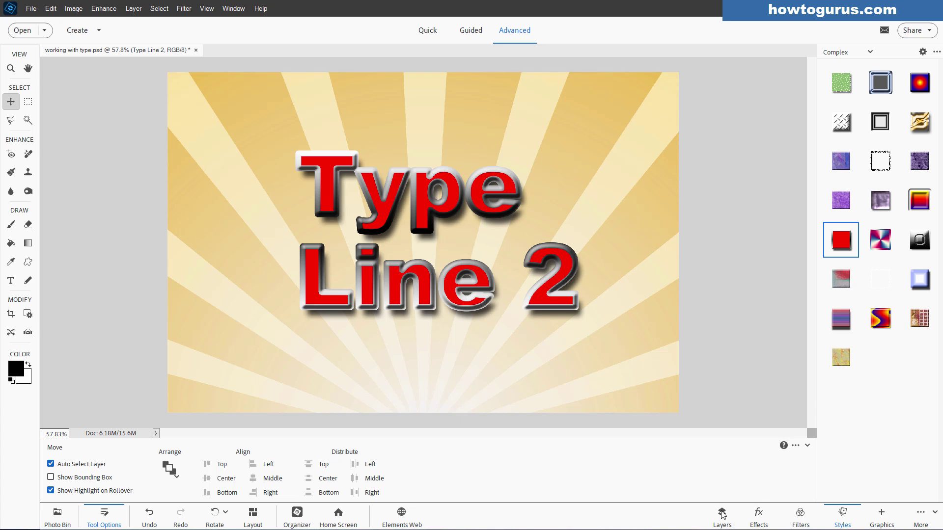
left_click(722, 515)
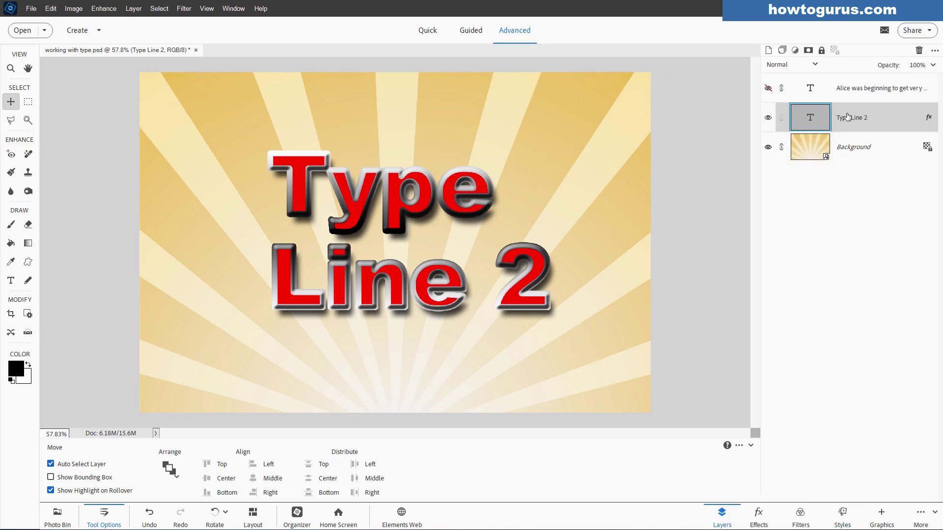
double_click(929, 118)
left_click_drag(833, 123, 773, 81)
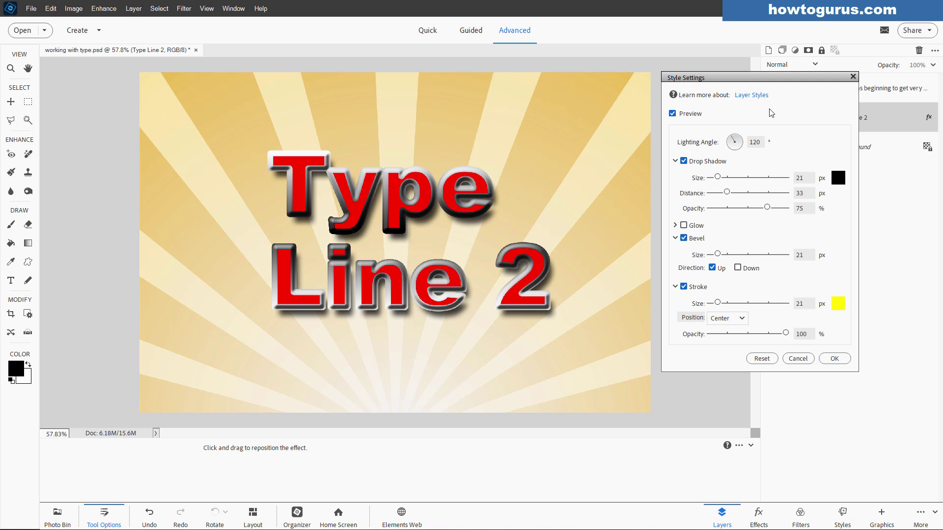
left_click(133, 9)
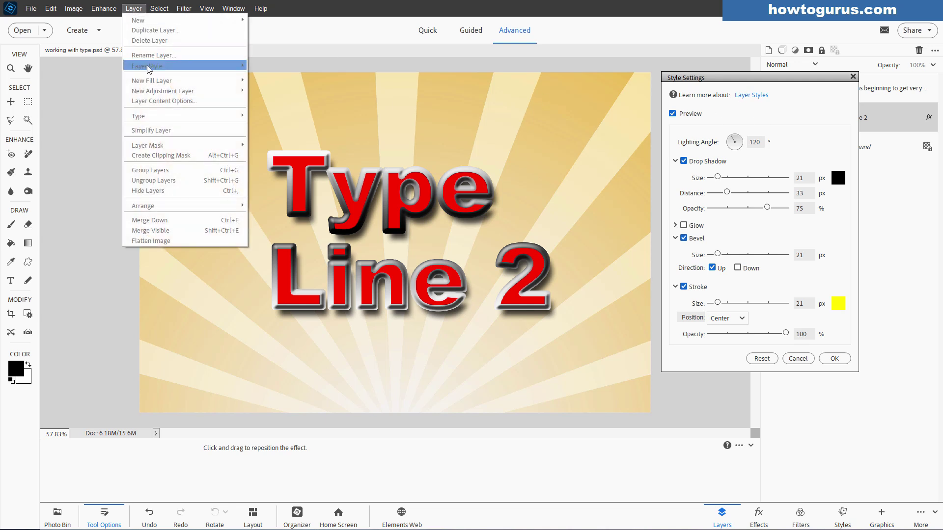
key("Escape")
Step: Toggle the heading's drop shadow, bevel and stroke off and back on to compare their effects
left_click(684, 161)
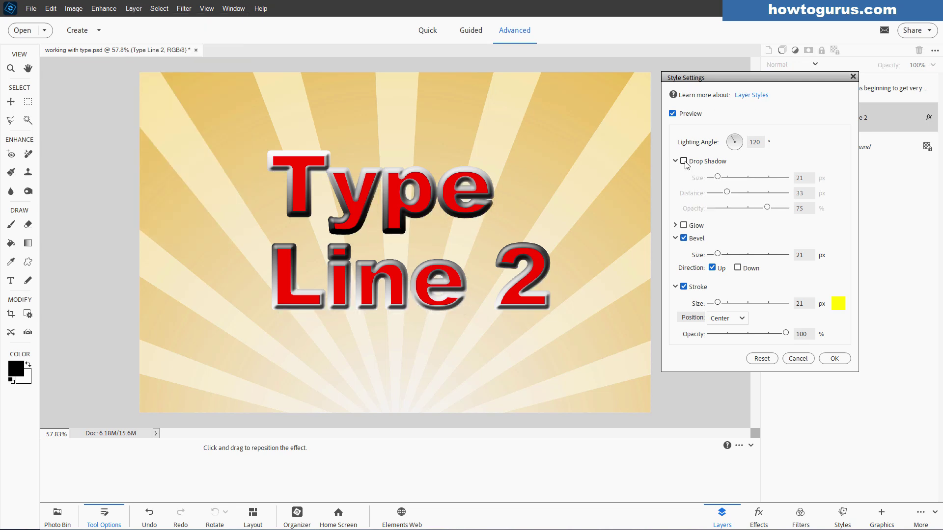
left_click(684, 161)
left_click(684, 238)
left_click(683, 239)
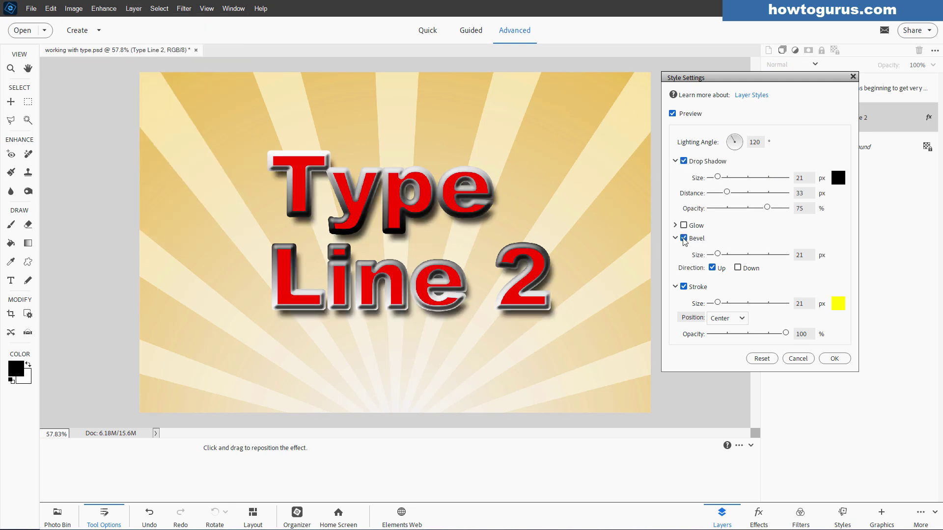
left_click(684, 288)
left_click(684, 287)
Step: Set the heading's stroke size to 10 px, try adjusting the bevel size, and close the style settings
left_click_drag(718, 303, 715, 303)
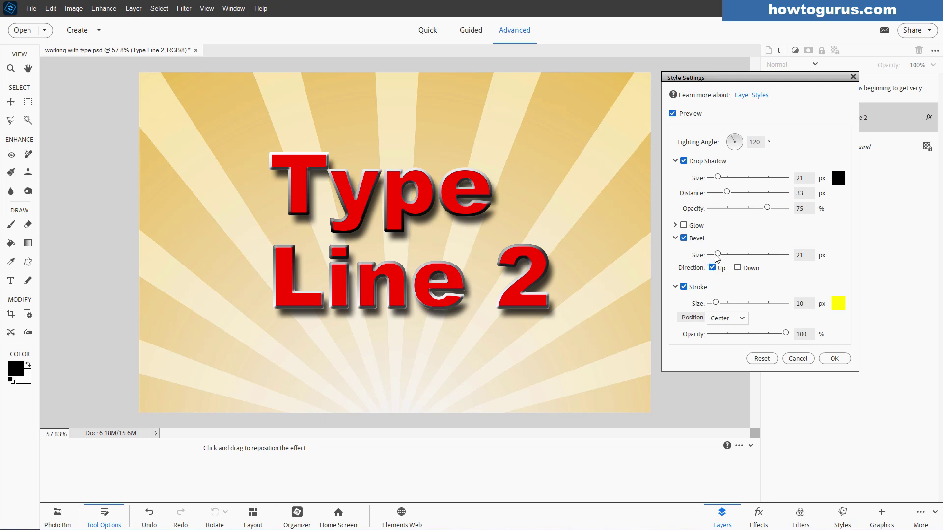
left_click_drag(718, 257, 717, 254)
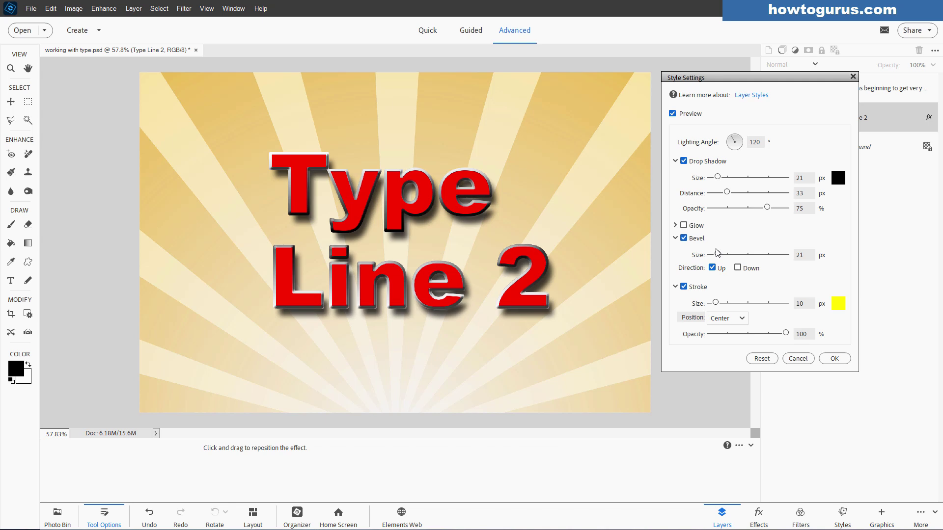
left_click(854, 77)
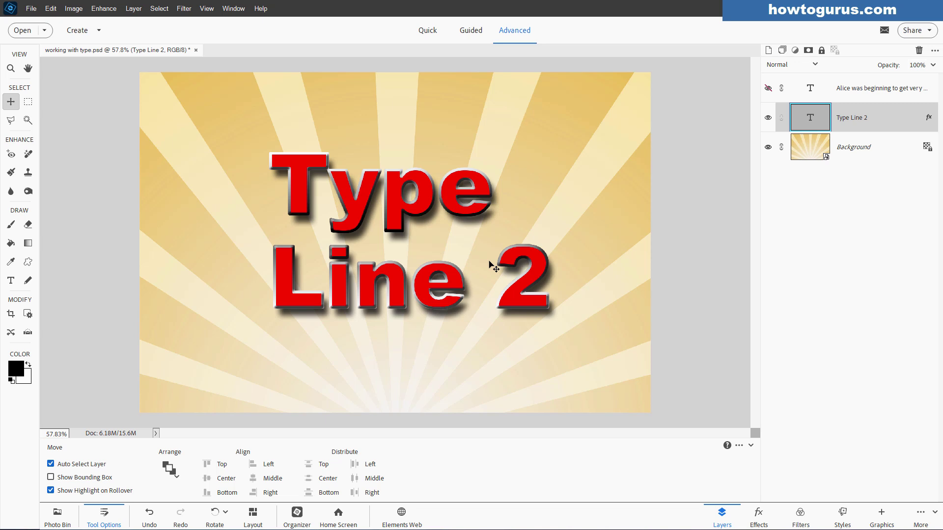
Step: Check the available layer style categories and undo the red style on the heading
left_click(928, 119)
left_click(867, 51)
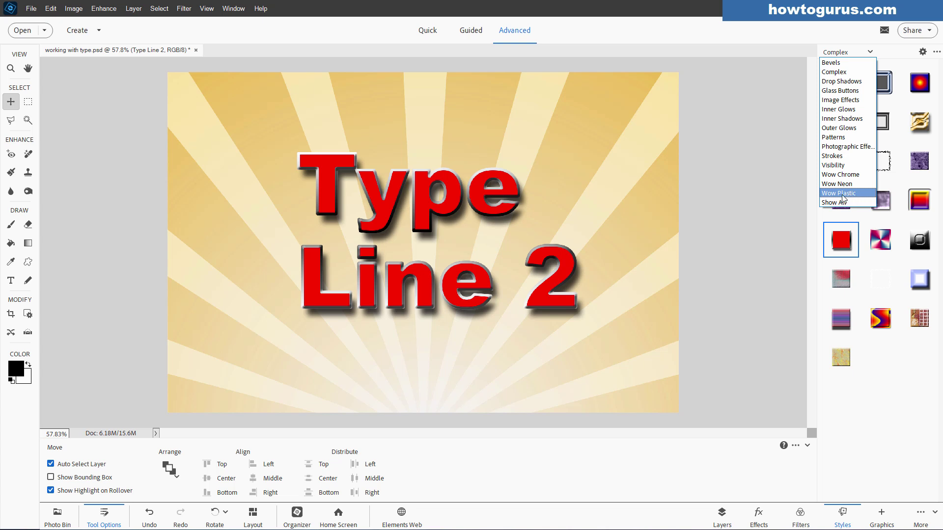
left_click(776, 199)
key("ctrl+z")
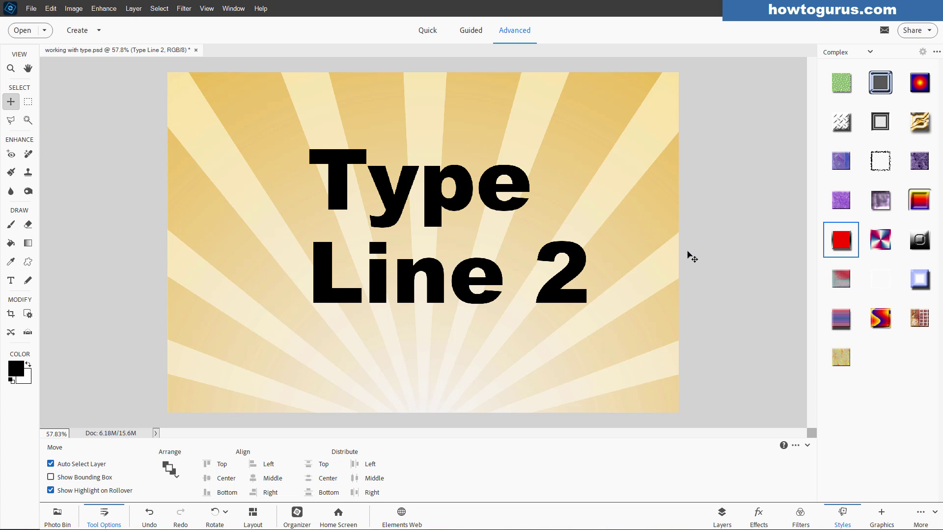
Step: Apply the yellow-to-orange gradient text effect from the Text graphics to the "Type Line 2" heading
left_click(881, 515)
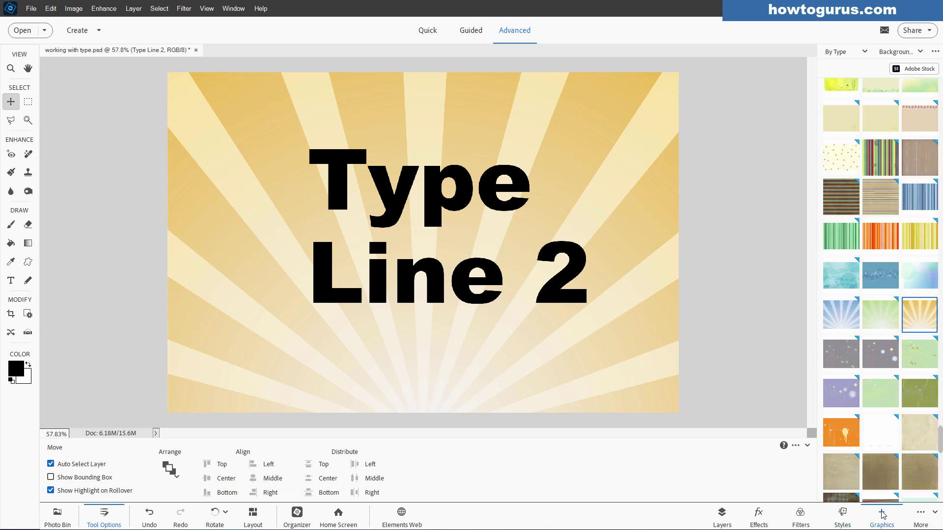
left_click(889, 53)
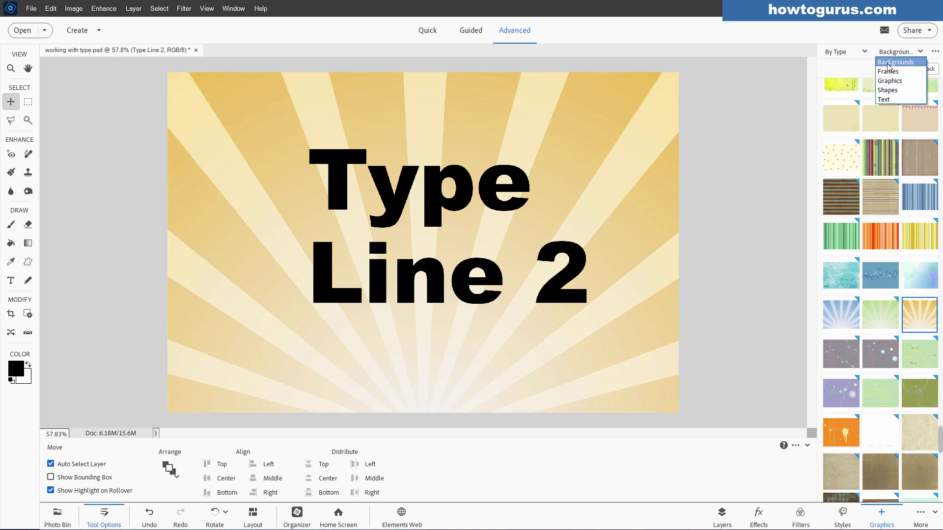
left_click(890, 99)
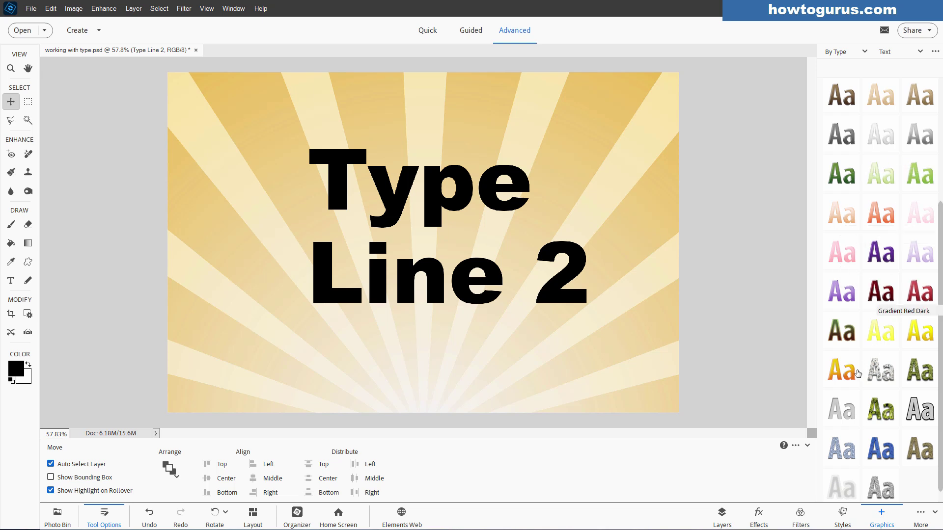
double_click(837, 376)
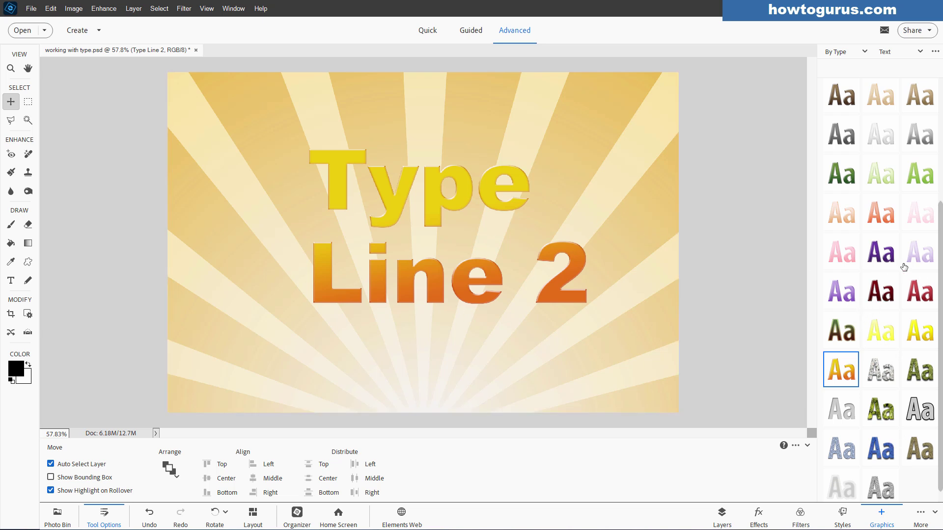
Step: Open the gradient heading's style settings, toggle the inner glow and bevel off and back on, and close them
left_click(719, 515)
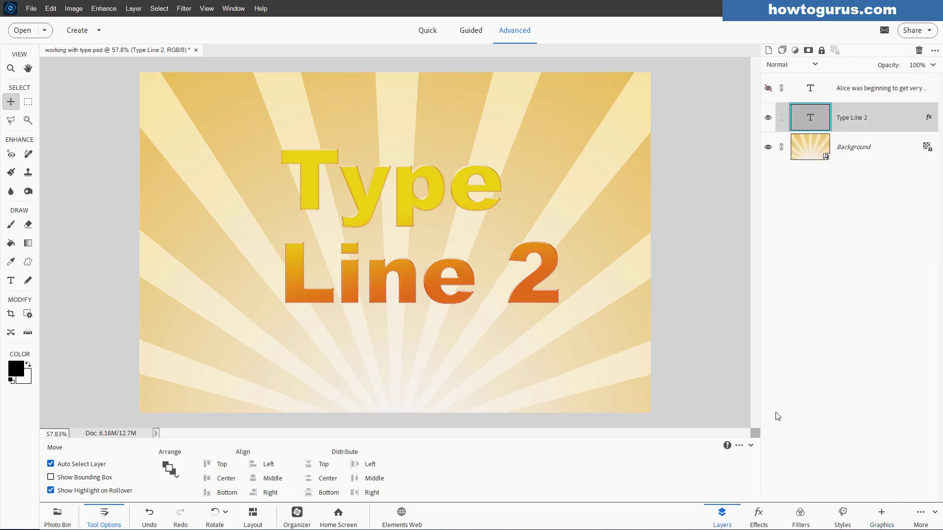
double_click(928, 118)
left_click(677, 189)
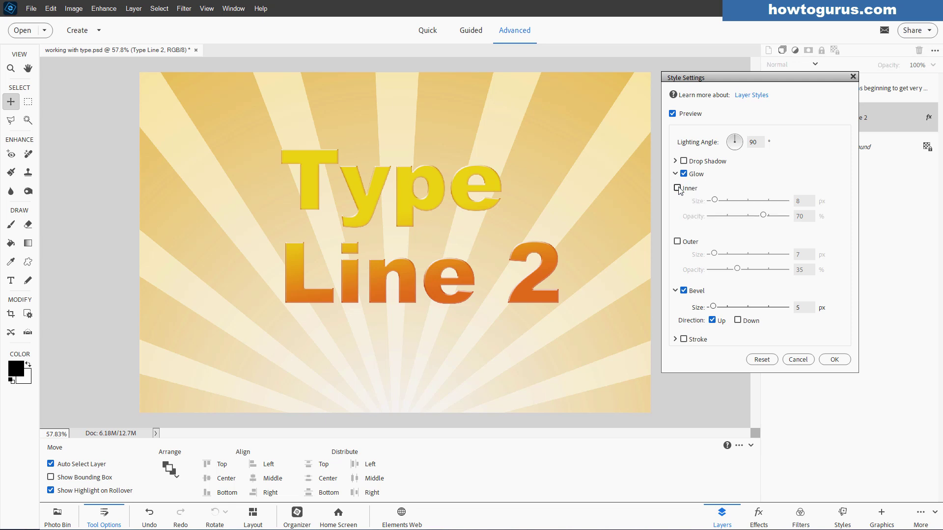
left_click(678, 188)
left_click(684, 291)
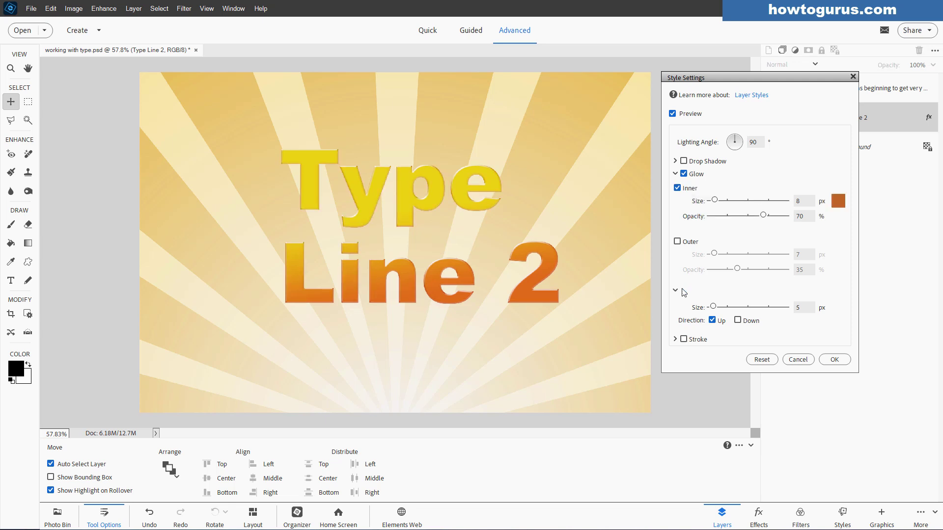
left_click(683, 291)
left_click_drag(725, 83, 693, 101)
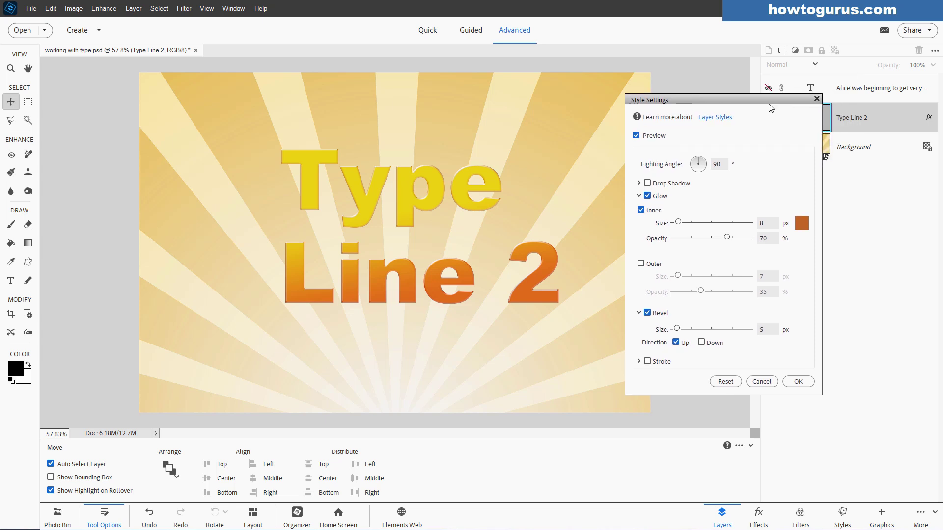
left_click(820, 96)
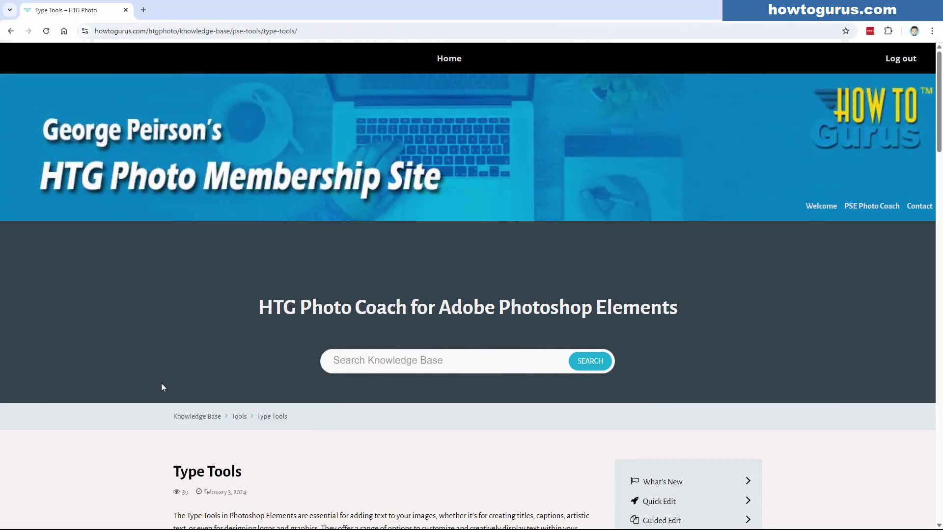
Step: Look through the Type Tools article and the list of tool topics in the HTG Photo knowledge base
scroll(161, 386, "down", 5)
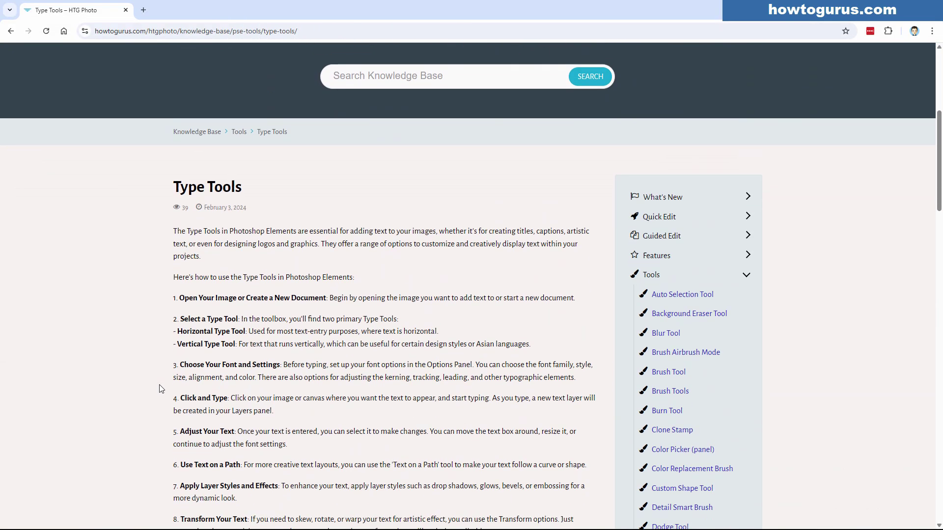
scroll(161, 390, "down", 2)
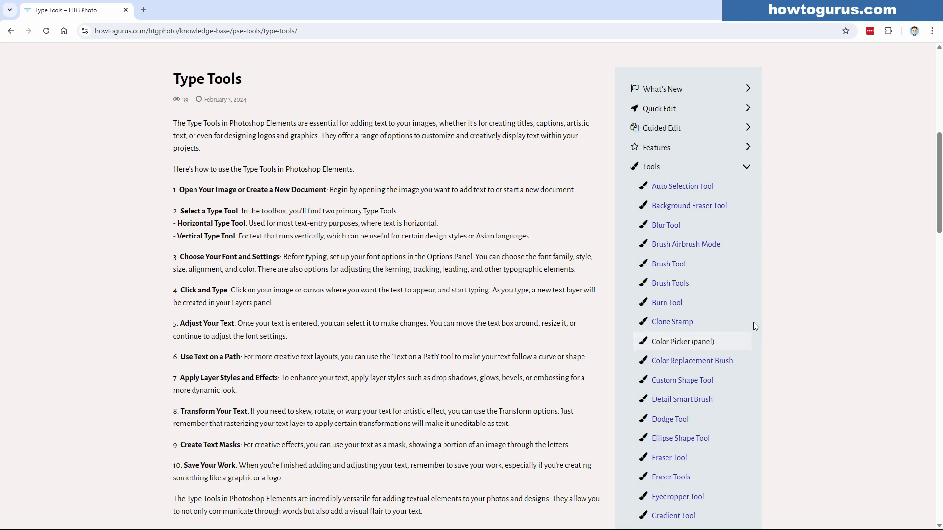
left_click_drag(940, 195, 939, 439)
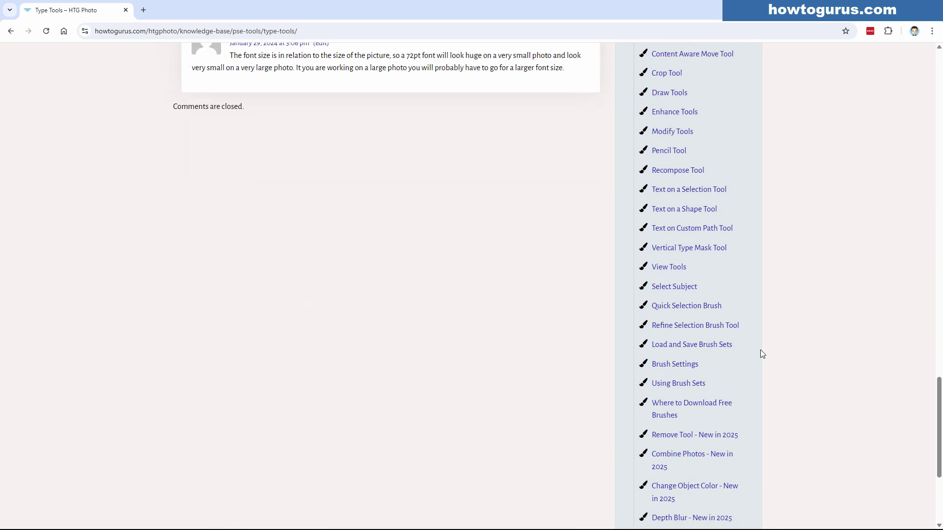